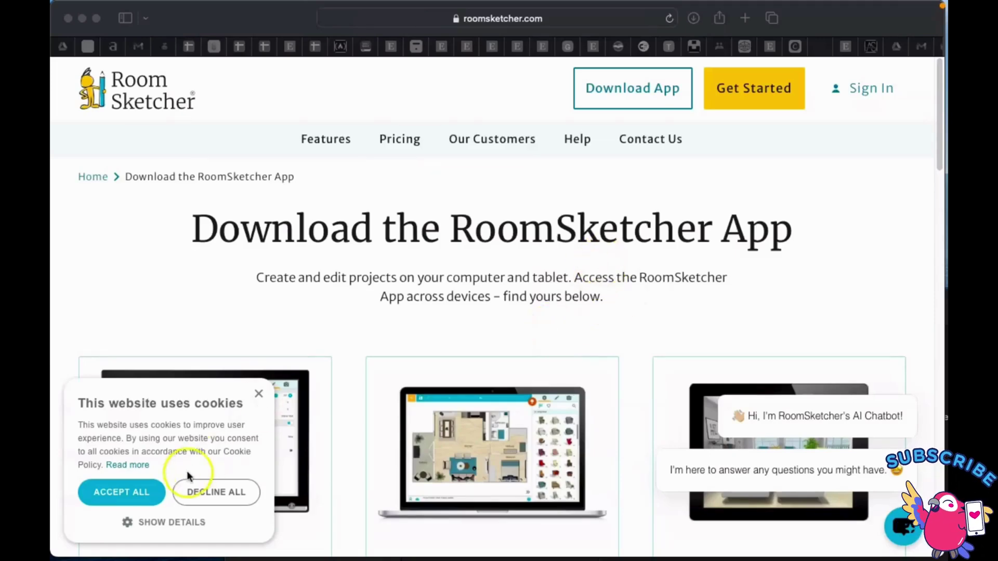
# - Accept the website's cookies and download the Mac version of the RoomSketcher app
pyautogui.click(150, 491)
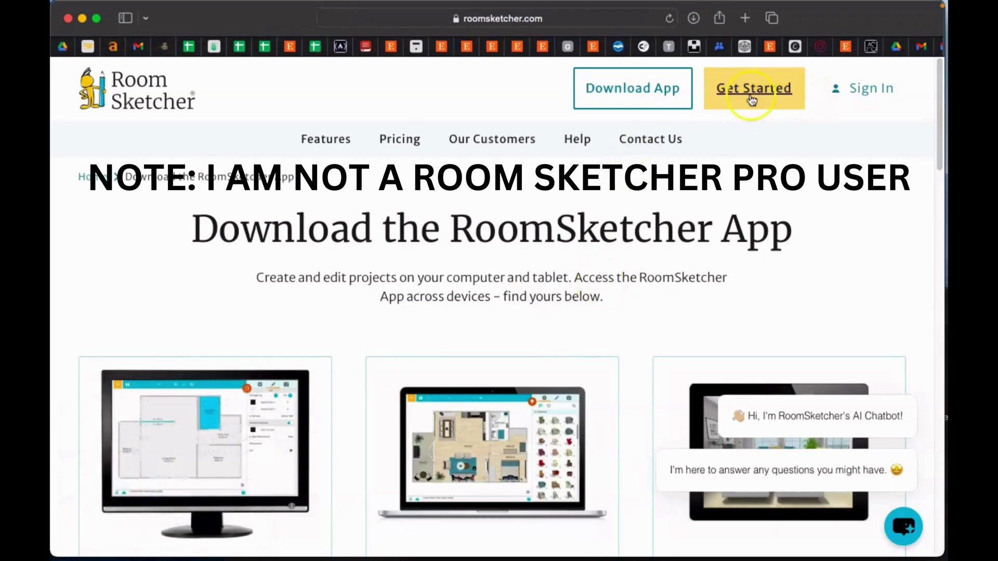
pyautogui.click(631, 97)
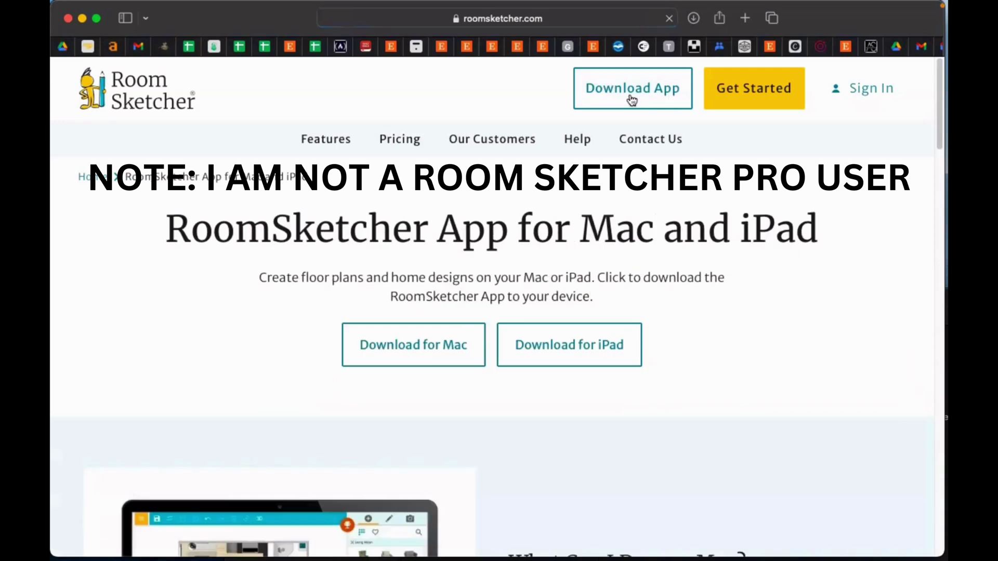
pyautogui.click(447, 349)
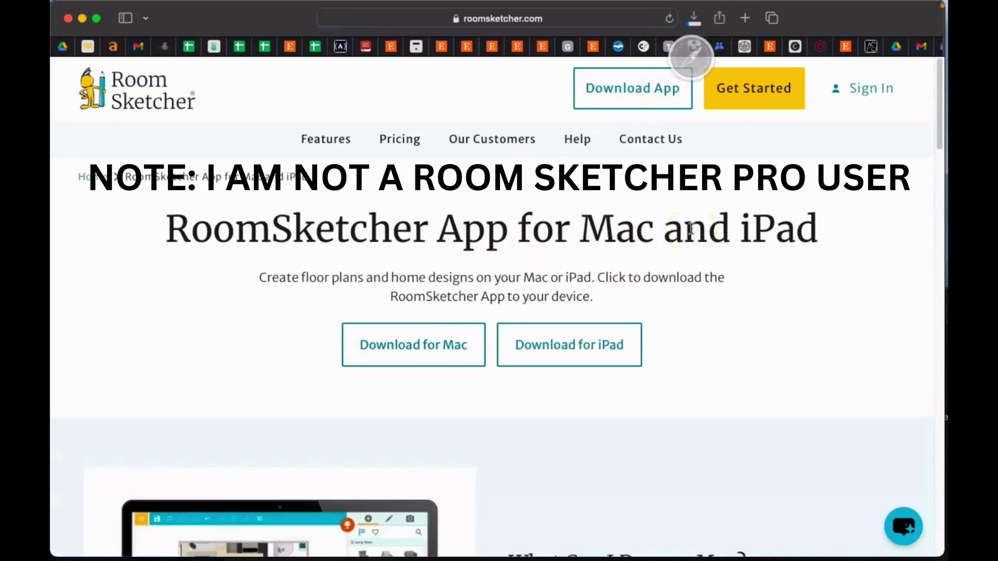
# - Open the downloaded RoomSketcherSetup.dmg and install RoomSketcher.app into the Applications folder
pyautogui.click(694, 19)
pyautogui.click(831, 87)
pyautogui.doubleClick(761, 220)
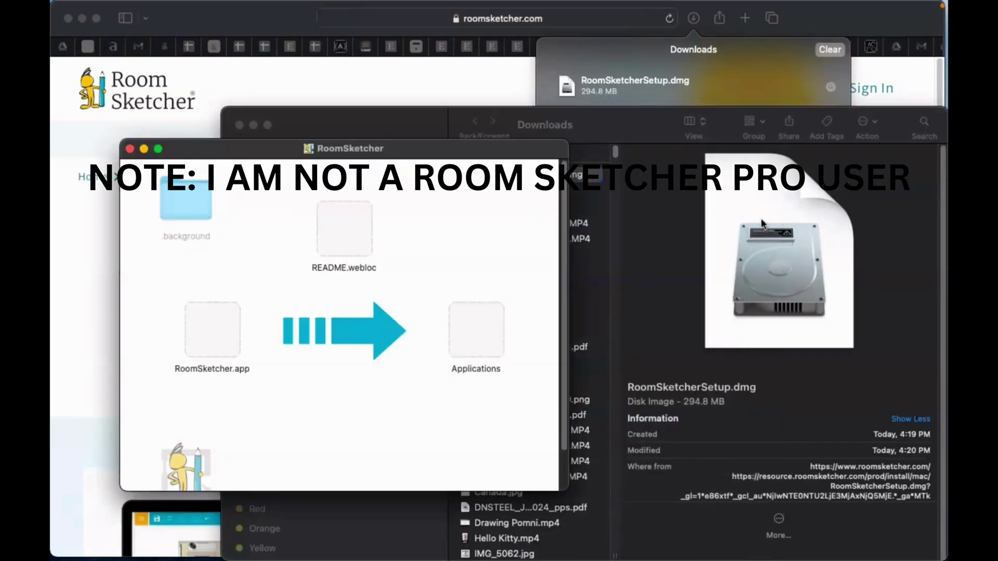
pyautogui.moveTo(212, 331); pyautogui.dragTo(469, 332)
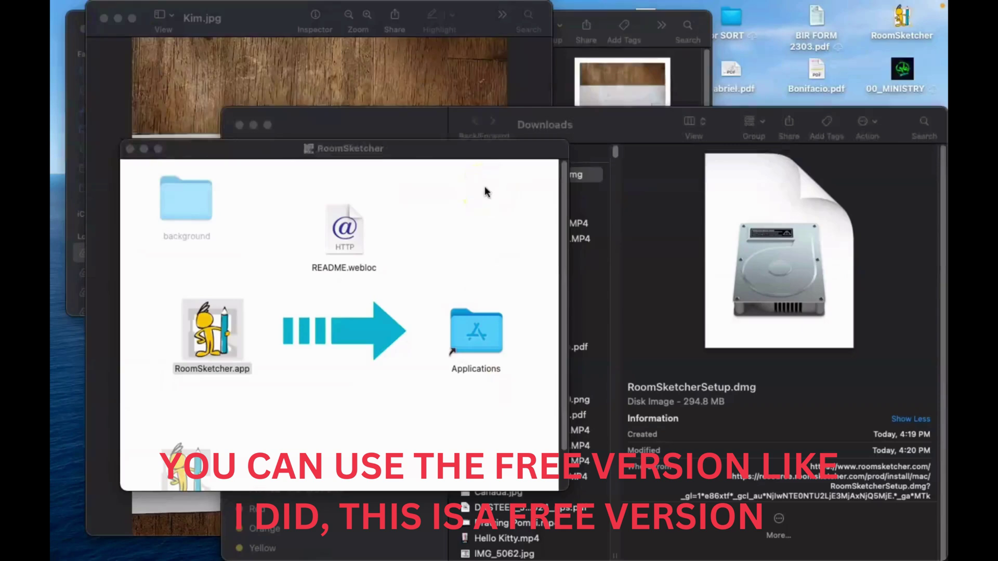
pyautogui.press('super+w')
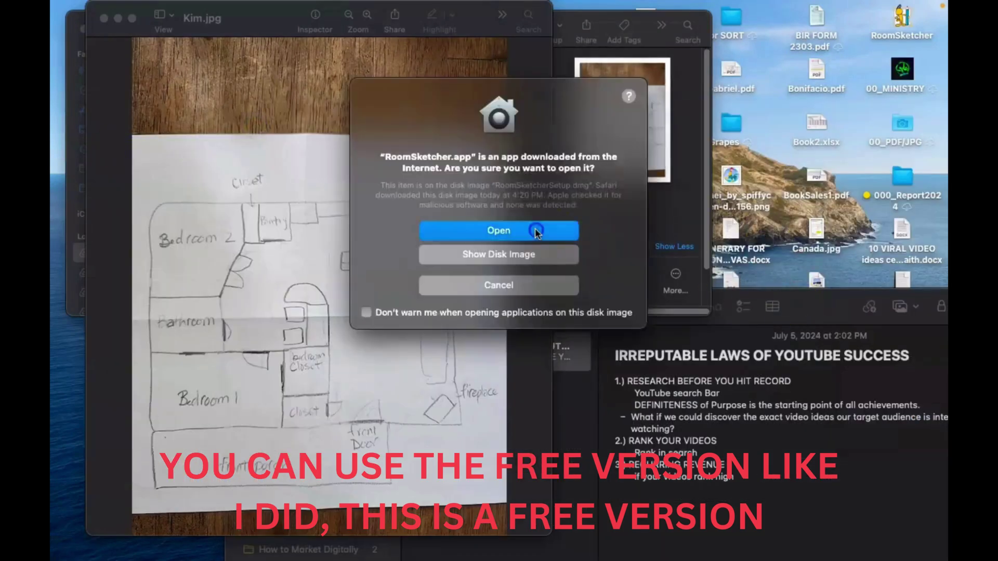
# - Open RoomSketcher and create a new blank project
pyautogui.click(535, 231)
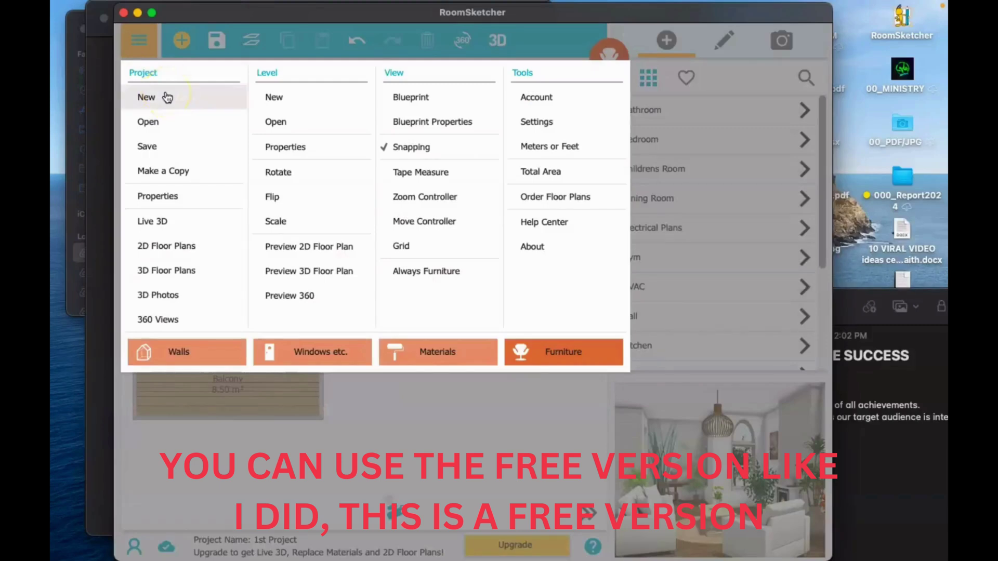
pyautogui.click(170, 99)
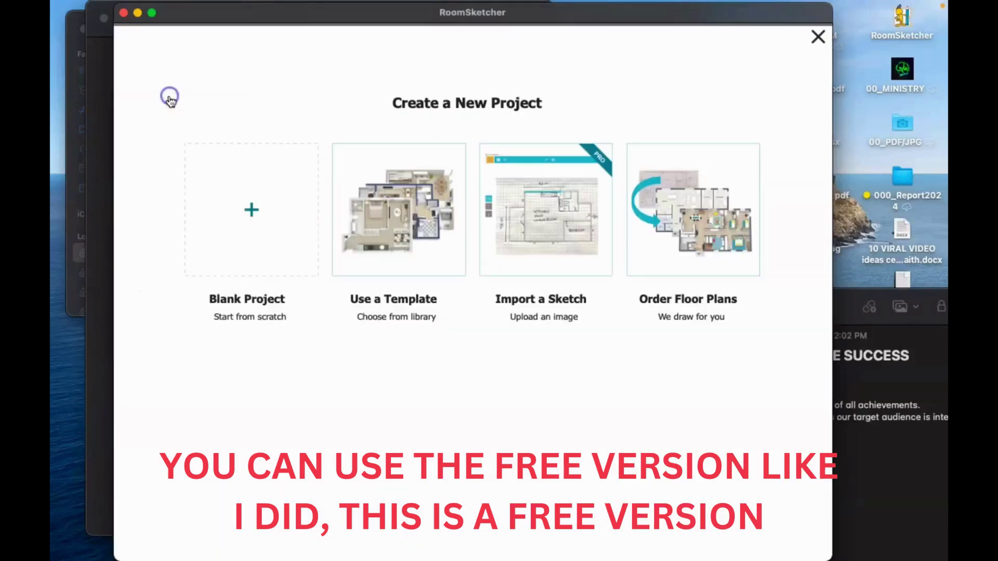
pyautogui.click(251, 213)
pyautogui.click(216, 238)
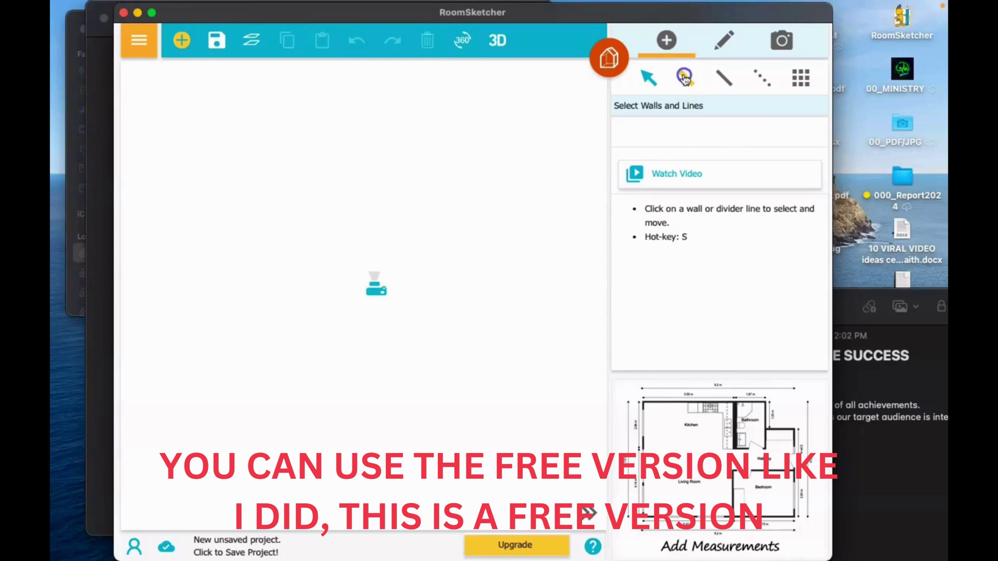
# - Activate exterior wall drawing and arrange the RoomSketcher window beside the hand-drawn floor plan image
pyautogui.click(684, 78)
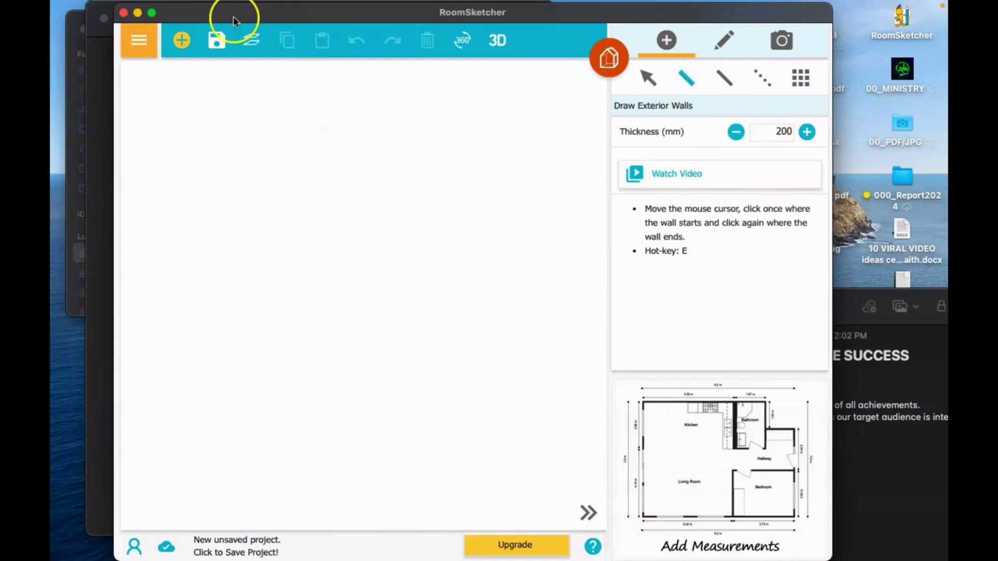
pyautogui.moveTo(229, 18); pyautogui.dragTo(659, 30)
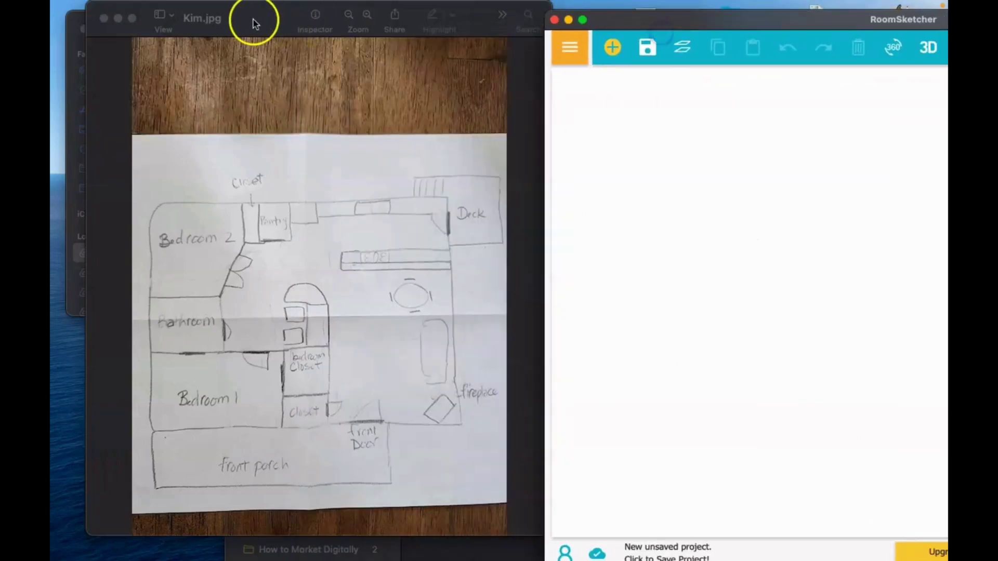
pyautogui.moveTo(254, 20); pyautogui.dragTo(176, 20)
pyautogui.moveTo(787, 23); pyautogui.dragTo(682, 16)
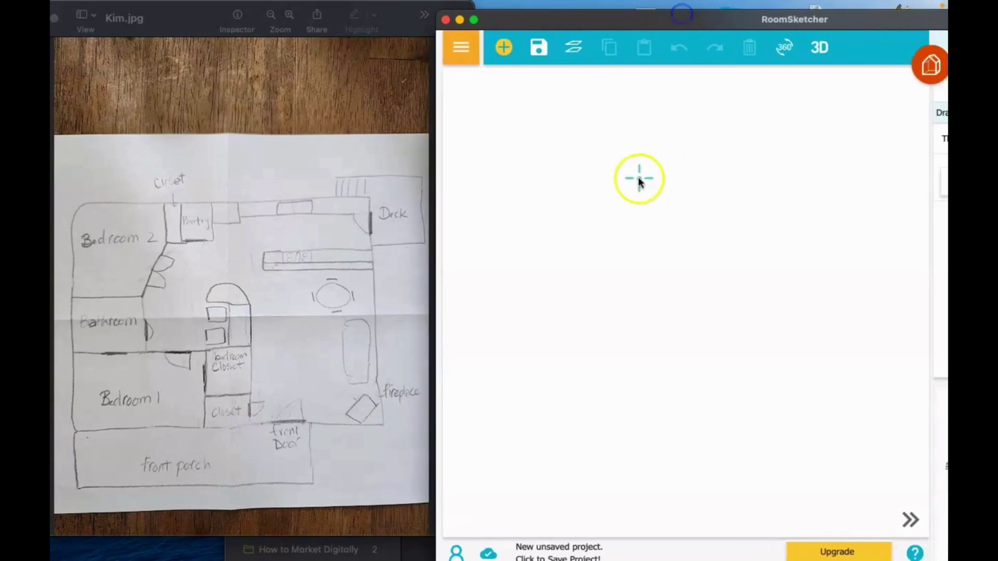
# - Draw the house outline as a closed rectangle of 200 mm exterior walls, about 9.67 m wide overall
pyautogui.moveTo(499, 167)
pyautogui.mouseDown()
pyautogui.moveTo(504, 453)
pyautogui.moveTo(509, 445)
pyautogui.mouseUp()
pyautogui.moveTo(508, 445); pyautogui.dragTo(897, 445)
pyautogui.moveTo(897, 445); pyautogui.dragTo(895, 166)
pyautogui.moveTo(895, 166); pyautogui.dragTo(498, 167)
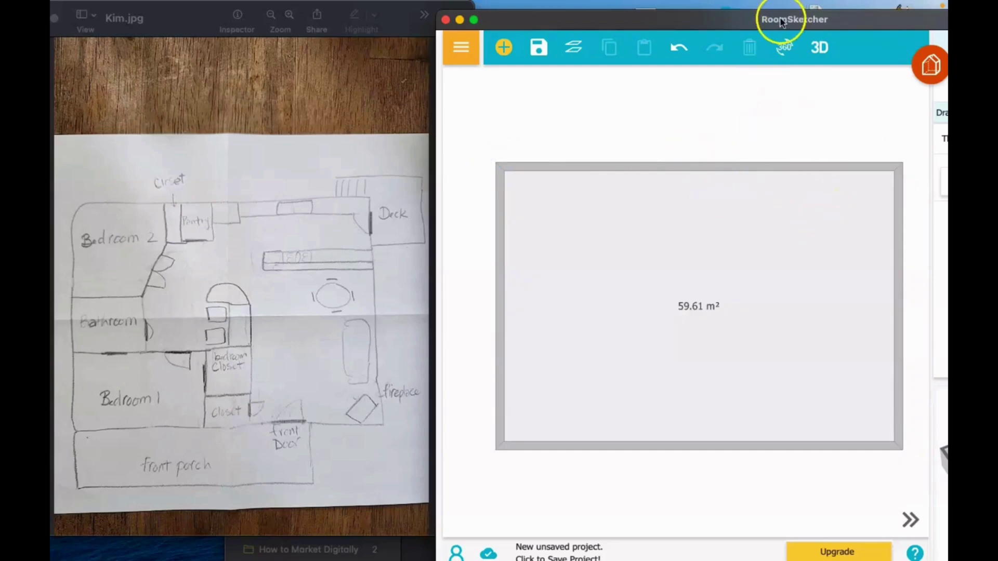
# - Set the thickness for newly drawn exterior walls to 100 mm
pyautogui.moveTo(879, 29); pyautogui.dragTo(622, 19)
pyautogui.click(802, 130)
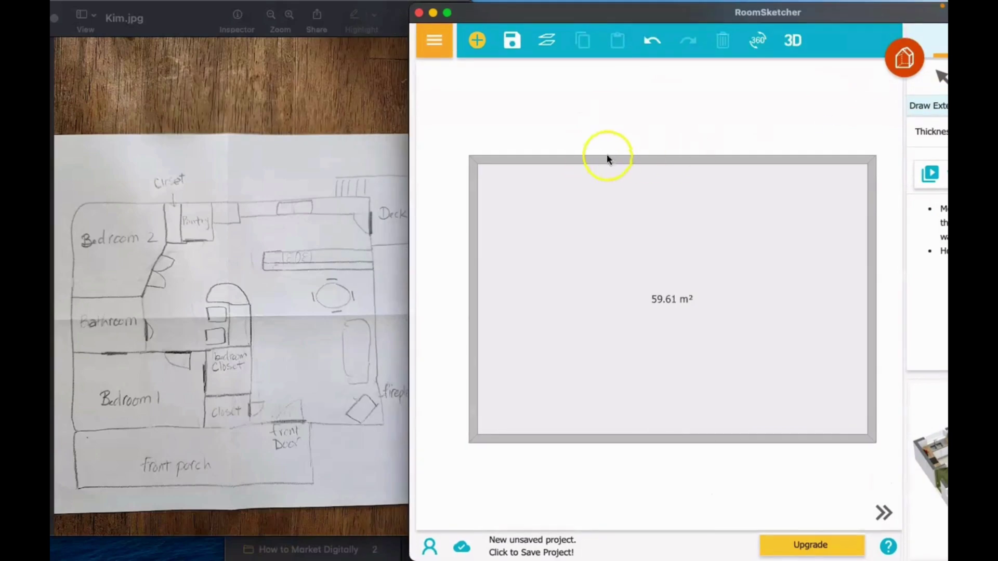
pyautogui.press('s')
pyautogui.click(751, 163)
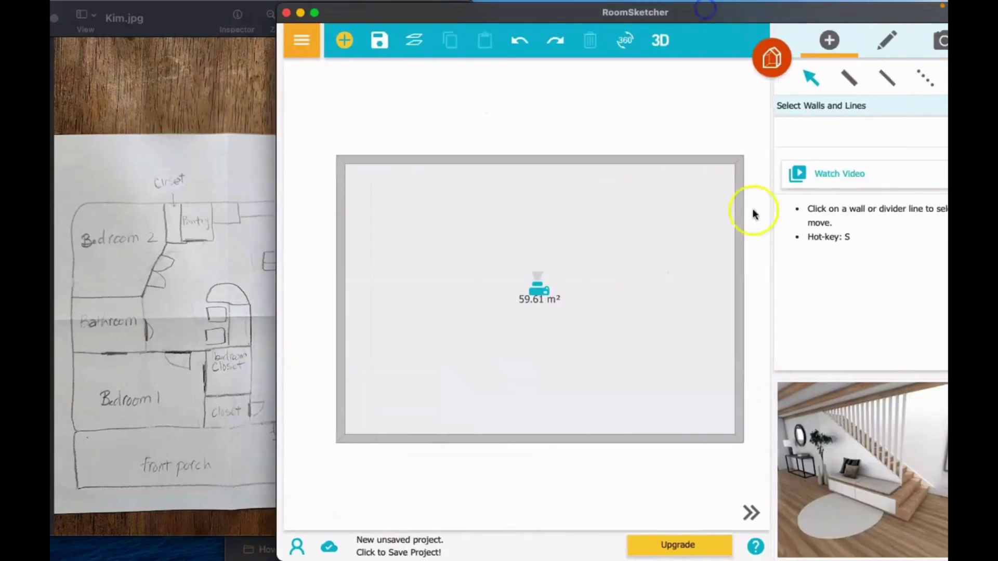
pyautogui.click(754, 213)
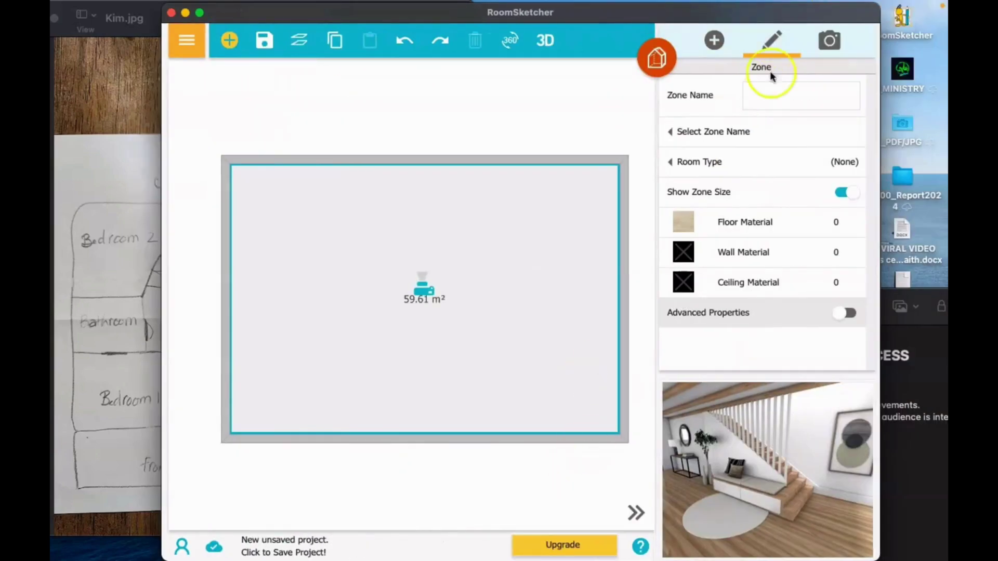
pyautogui.click(601, 100)
# - Draw 100 mm walls enclosing Bedroom 2 with its angled corner and the bathroom below it, both against the left exterior wall
pyautogui.click(736, 79)
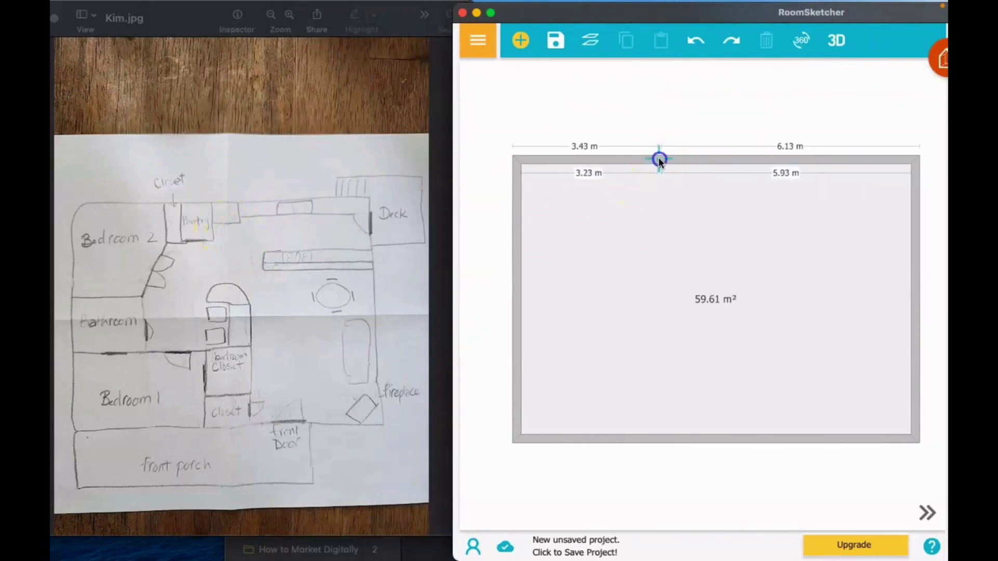
pyautogui.click(659, 161)
pyautogui.click(653, 232)
pyautogui.click(616, 274)
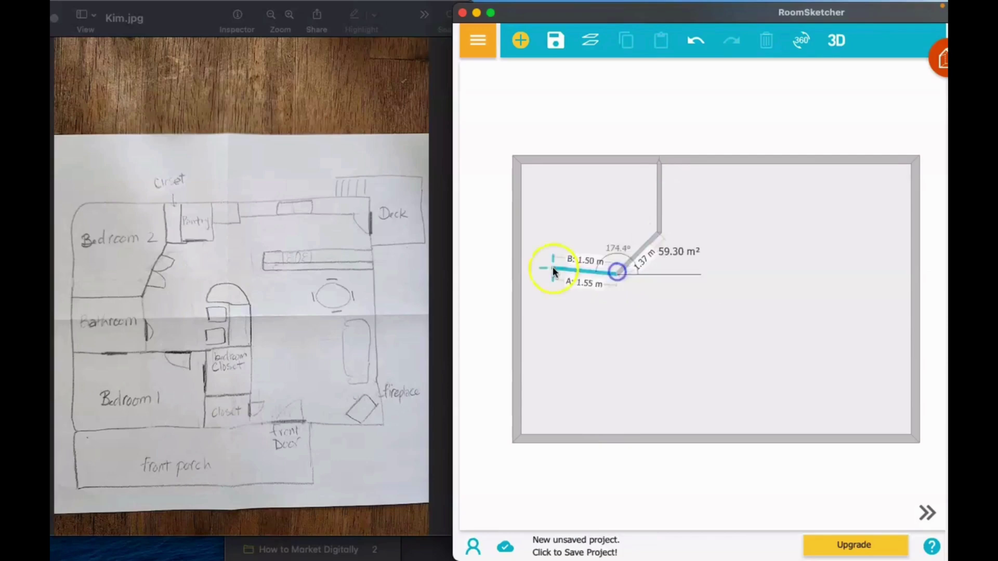
pyautogui.click(521, 274)
pyautogui.click(617, 340)
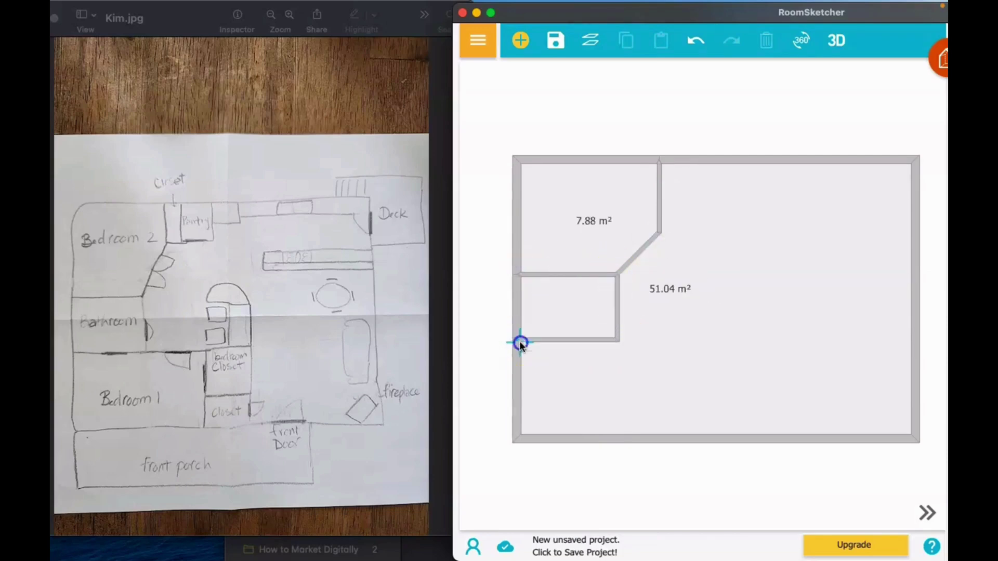
pyautogui.click(521, 340)
# - Draw the walls enclosing Bedroom 1 along the lower exterior wall and the two stacked closets beside it
pyautogui.click(618, 339)
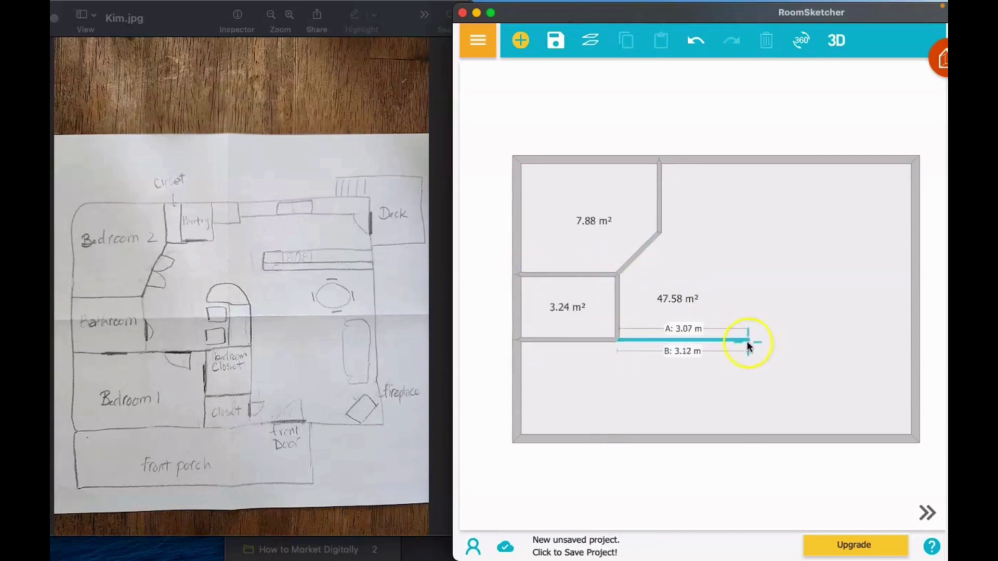
pyautogui.click(744, 341)
pyautogui.click(745, 440)
pyautogui.click(689, 341)
pyautogui.click(690, 439)
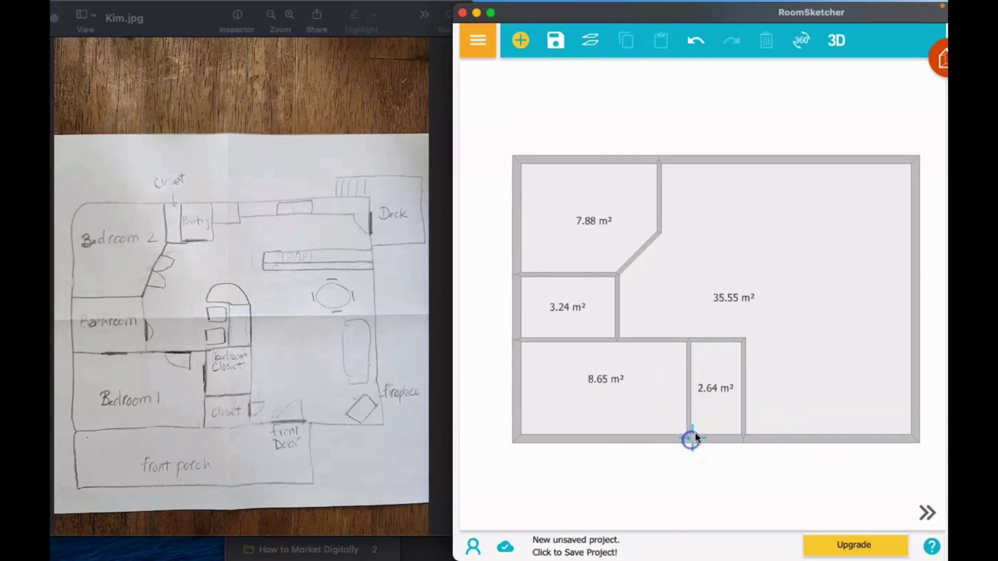
pyautogui.click(690, 399)
pyautogui.click(744, 399)
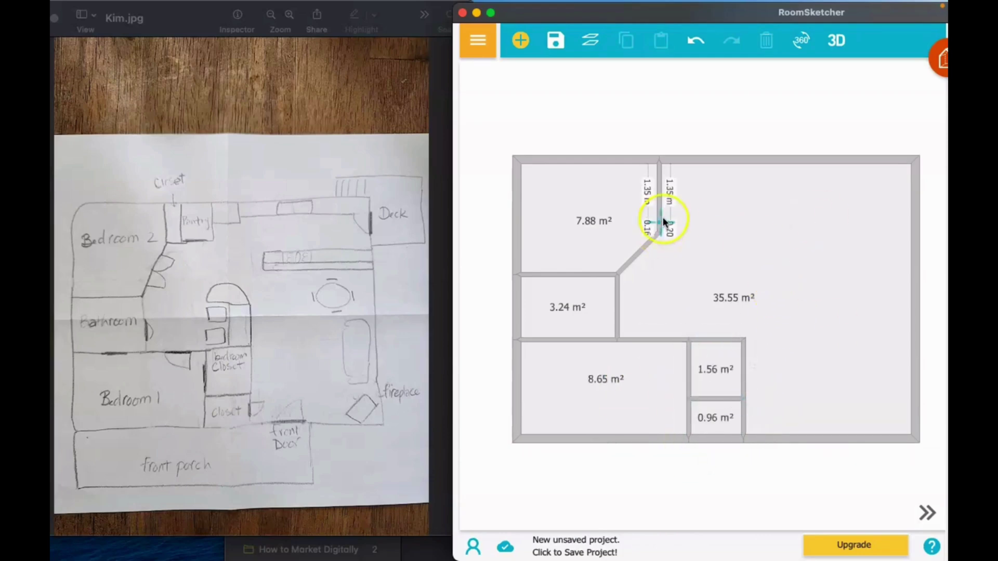
# - Draw the small pantry enclosure beside Bedroom 2 and an L-shaped partition above the bedroom closet
pyautogui.click(711, 214)
pyautogui.click(712, 162)
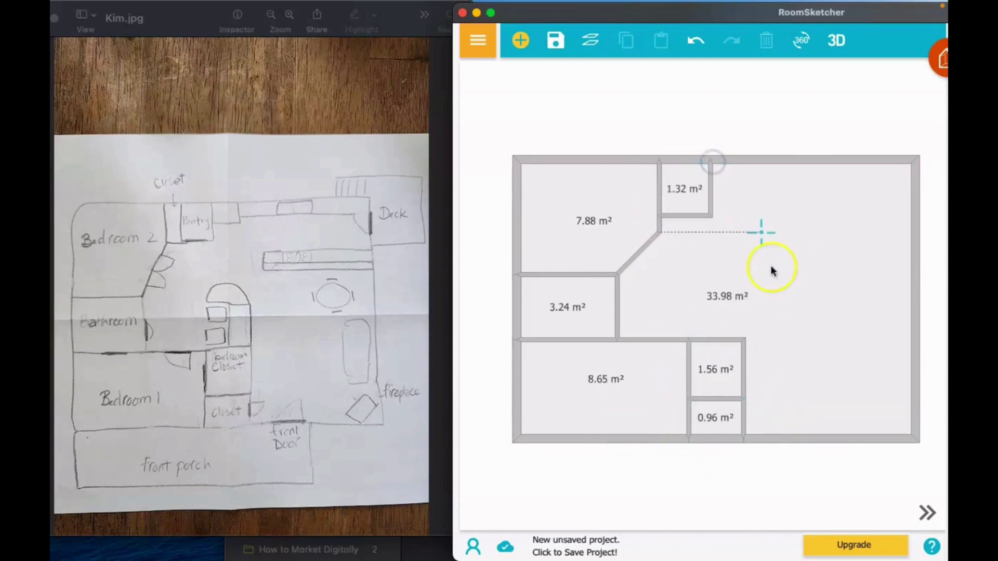
pyautogui.click(736, 273)
pyautogui.doubleClick(689, 273)
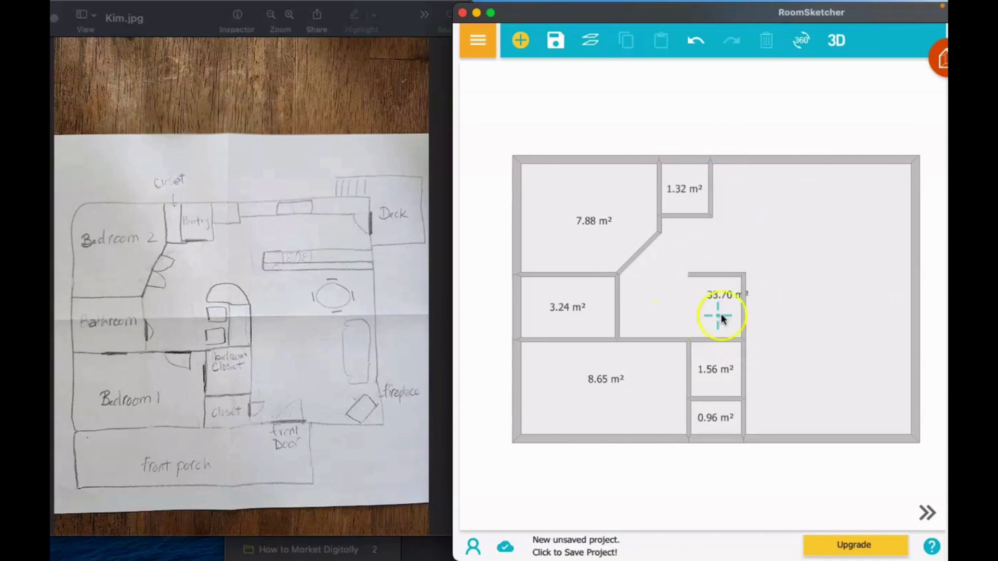
# - Draw a horizontal partition about 2.25 m long extending inward from the right exterior wall
pyautogui.click(915, 249)
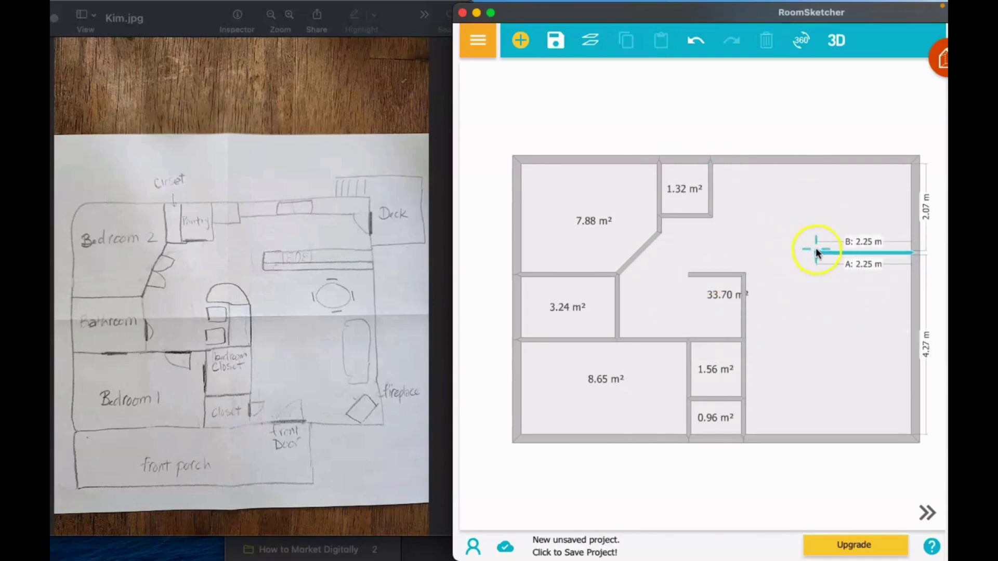
pyautogui.click(815, 252)
pyautogui.press('Escape')
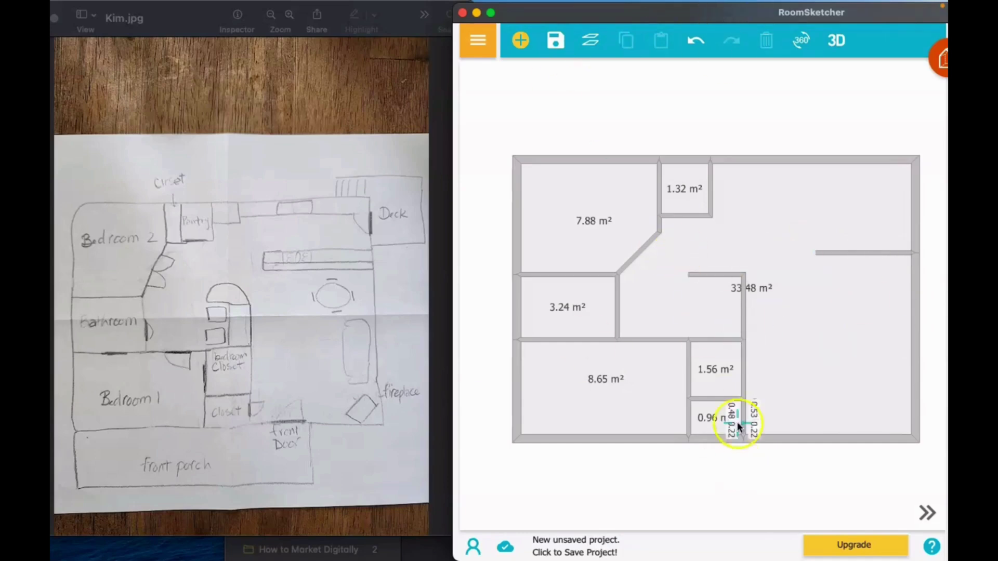
pyautogui.moveTo(753, 10); pyautogui.dragTo(424, 10)
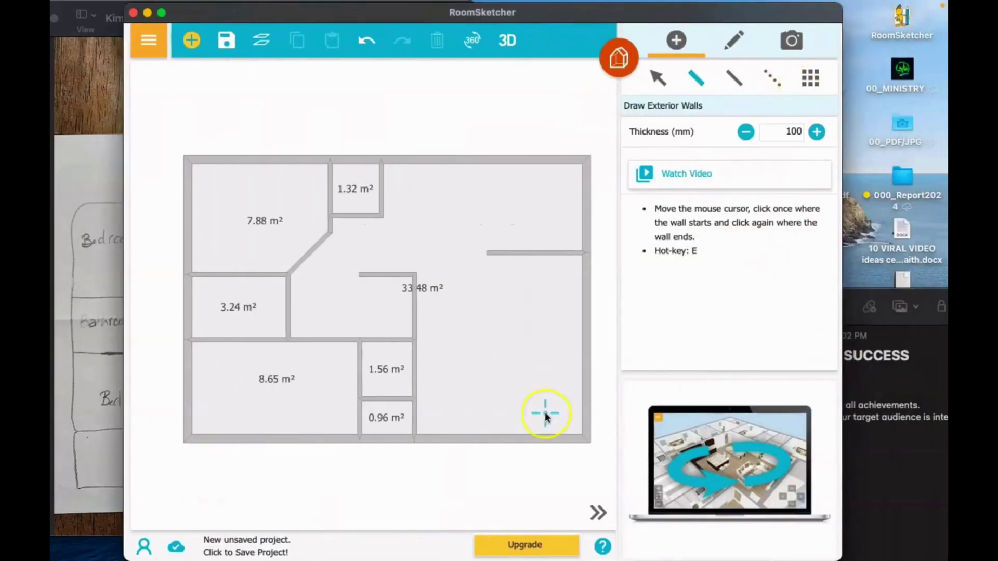
pyautogui.click(733, 43)
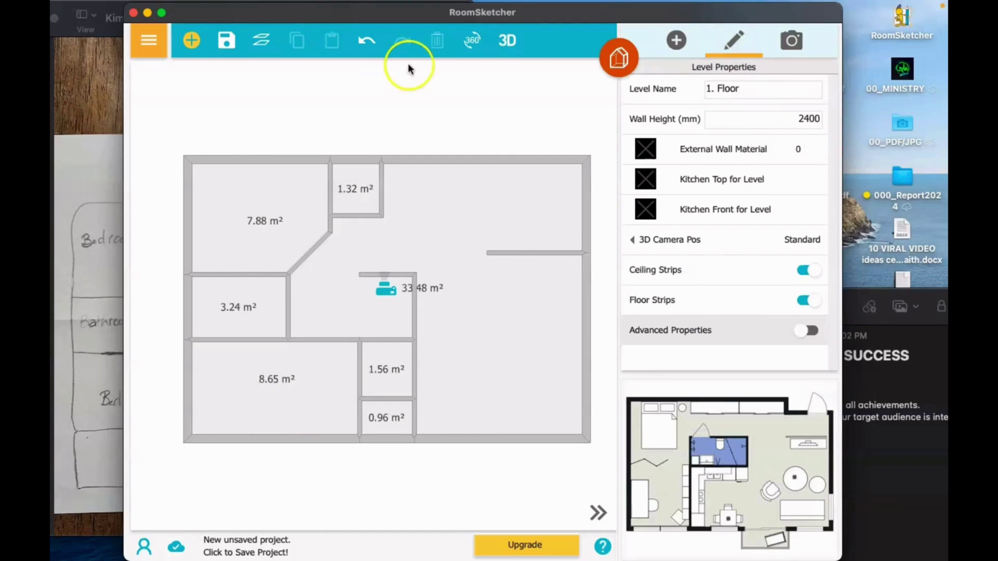
pyautogui.click(677, 42)
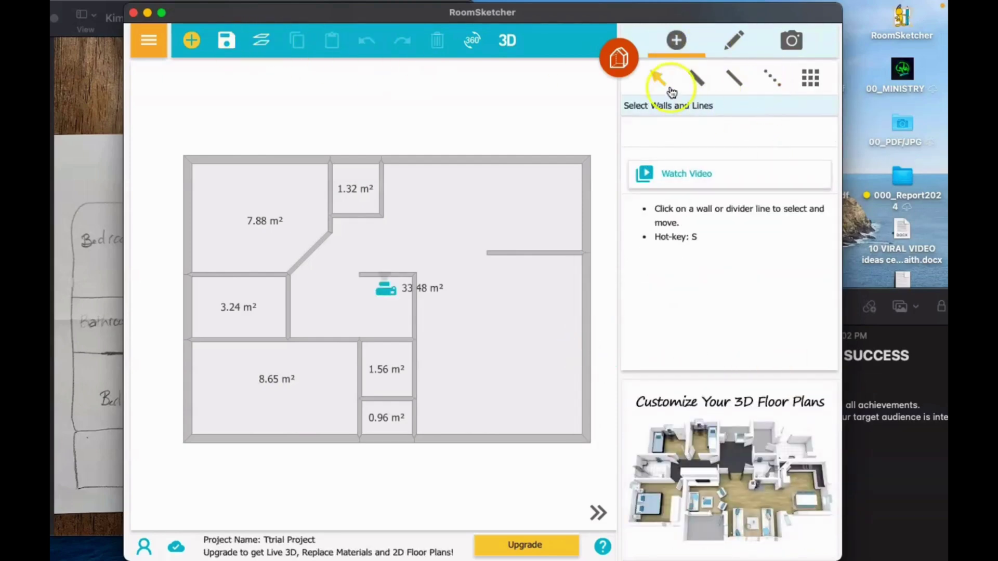
# - Place a three-panel Exterior Glass Door as the front door in the lower exterior wall, right of the closets, and widen it
pyautogui.click(625, 58)
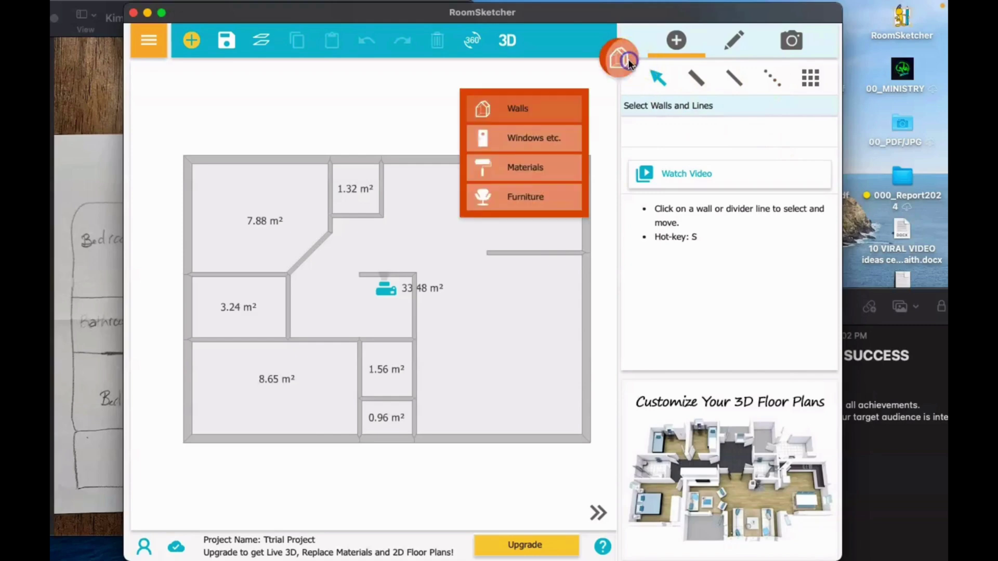
pyautogui.click(533, 139)
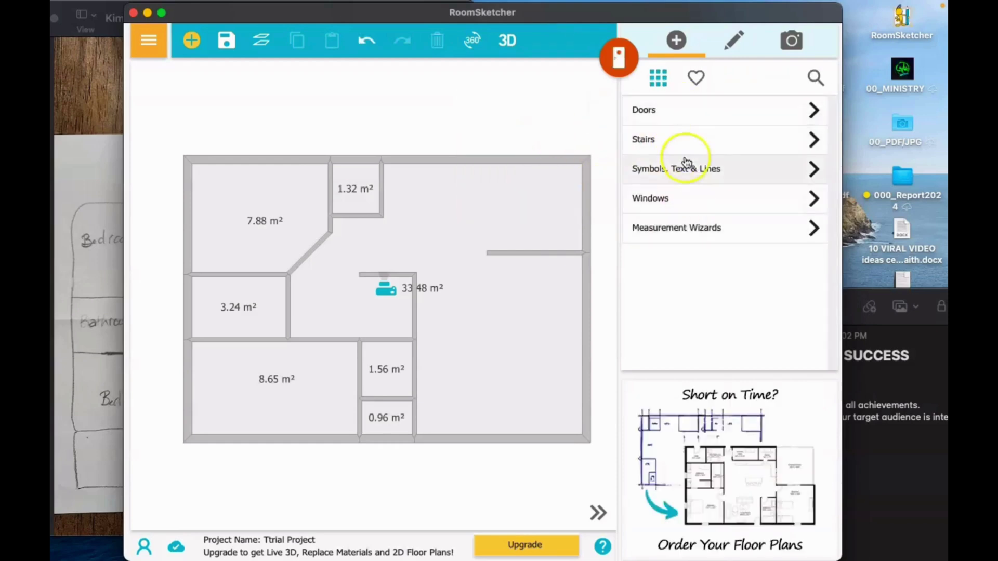
pyautogui.click(687, 109)
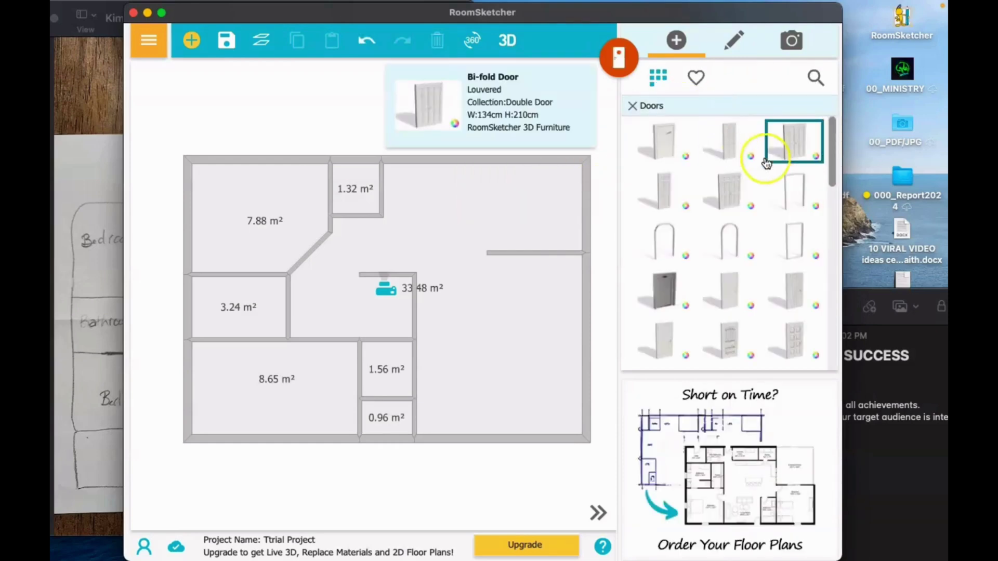
pyautogui.click(739, 148)
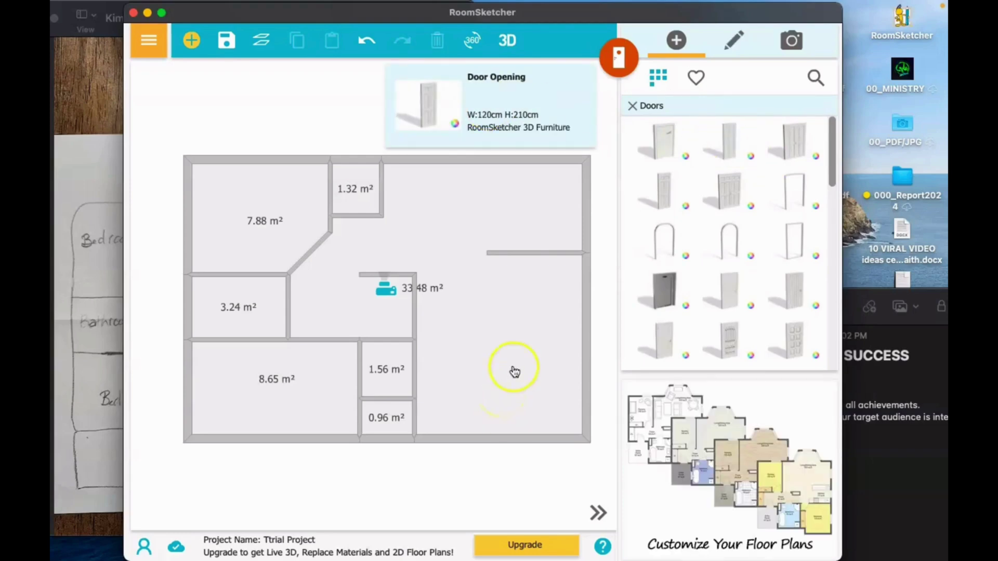
pyautogui.click(450, 438)
pyautogui.moveTo(459, 457); pyautogui.dragTo(475, 442)
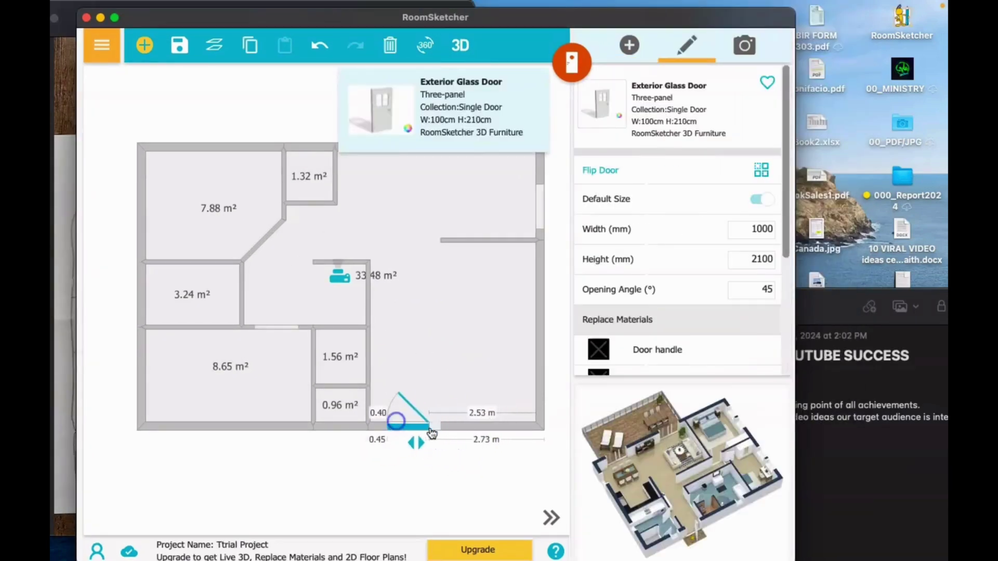
pyautogui.moveTo(423, 441); pyautogui.dragTo(431, 442)
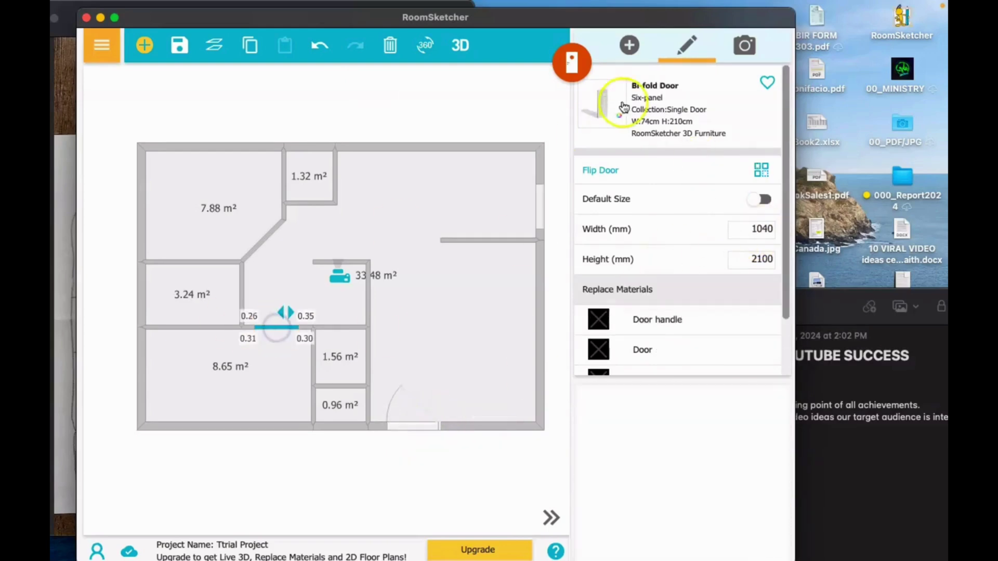
# - Replace the bi-fold door in Bedroom 1's upper wall with a 100 cm wide slab Exterior Door
pyautogui.click(767, 82)
pyautogui.click(572, 62)
pyautogui.click(500, 139)
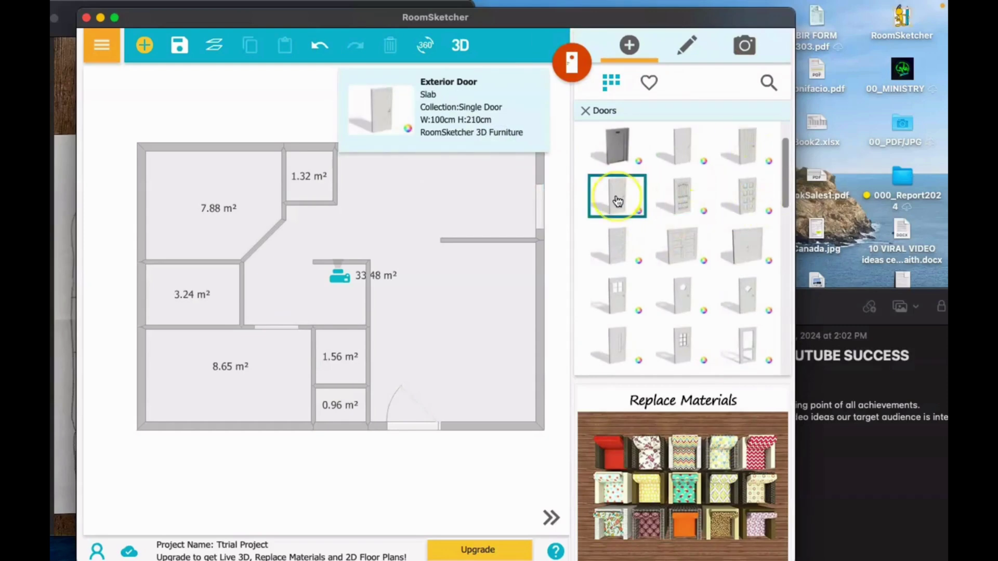
pyautogui.moveTo(619, 200); pyautogui.dragTo(283, 326)
pyautogui.moveTo(277, 23)
pyautogui.mouseDown()
pyautogui.moveTo(340, 41)
pyautogui.moveTo(468, 25)
pyautogui.mouseUp()
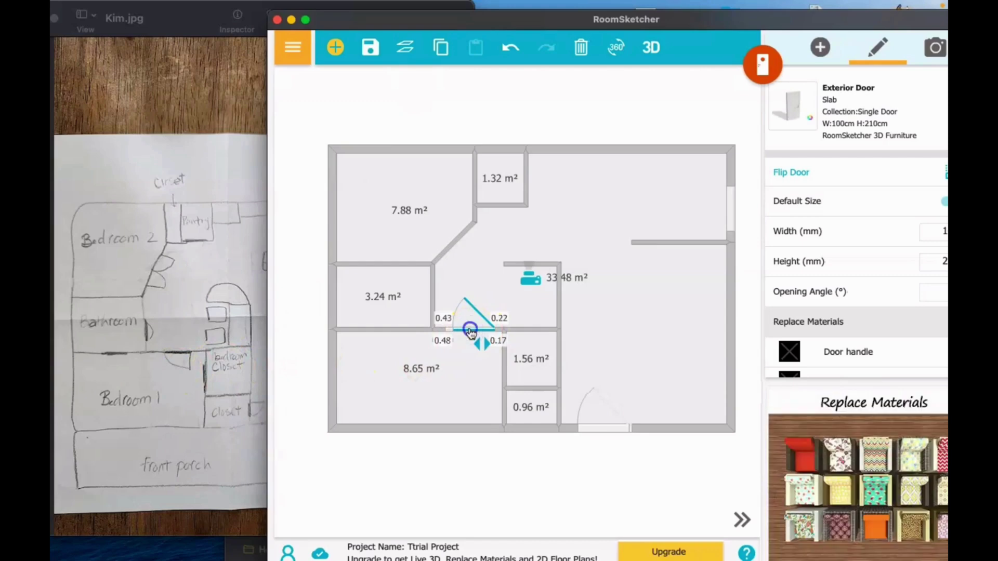
pyautogui.moveTo(829, 14); pyautogui.dragTo(779, 13)
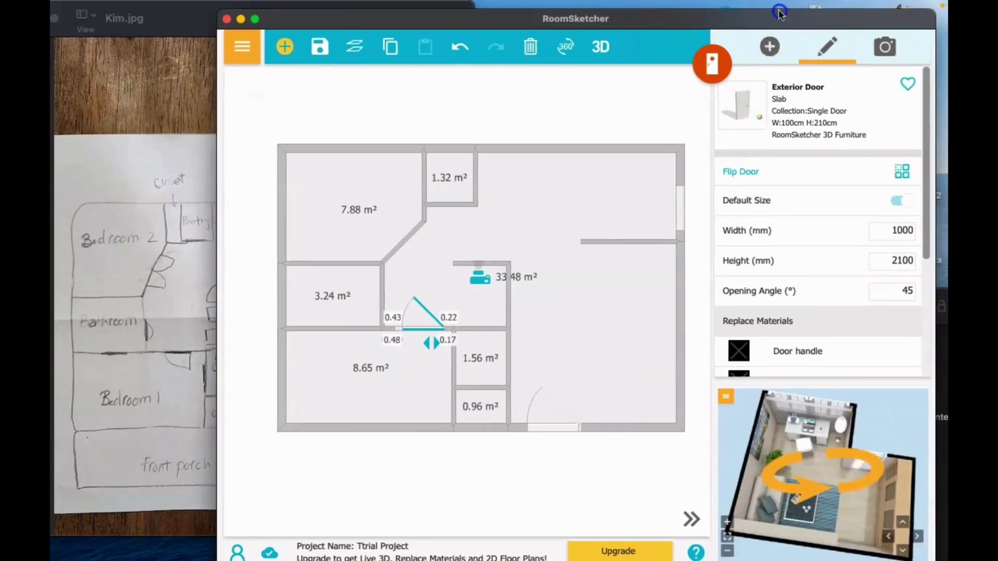
# - Flip the Bedroom 1 door so it opens into the bedroom with its hinge on the closet side
pyautogui.click(758, 176)
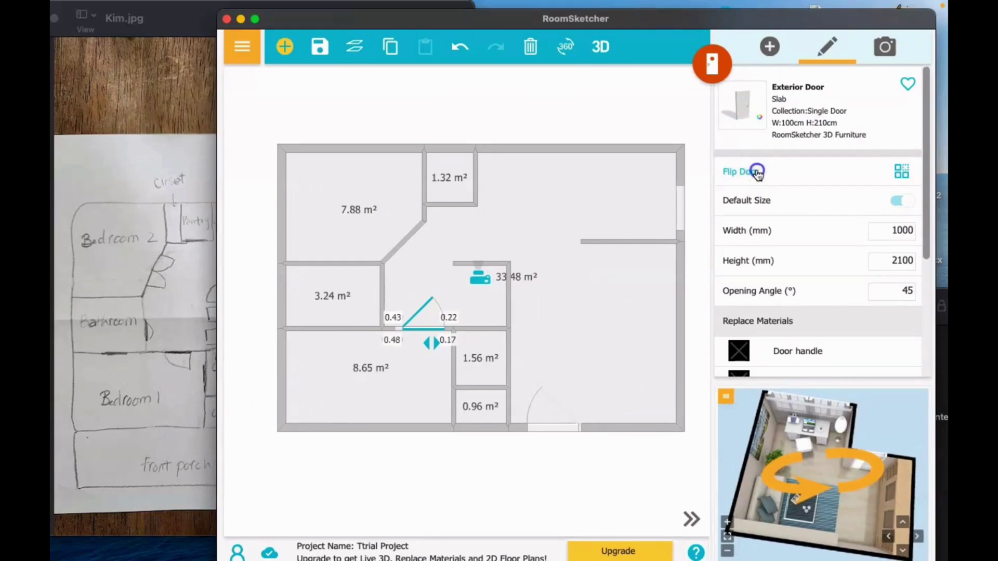
pyautogui.click(758, 176)
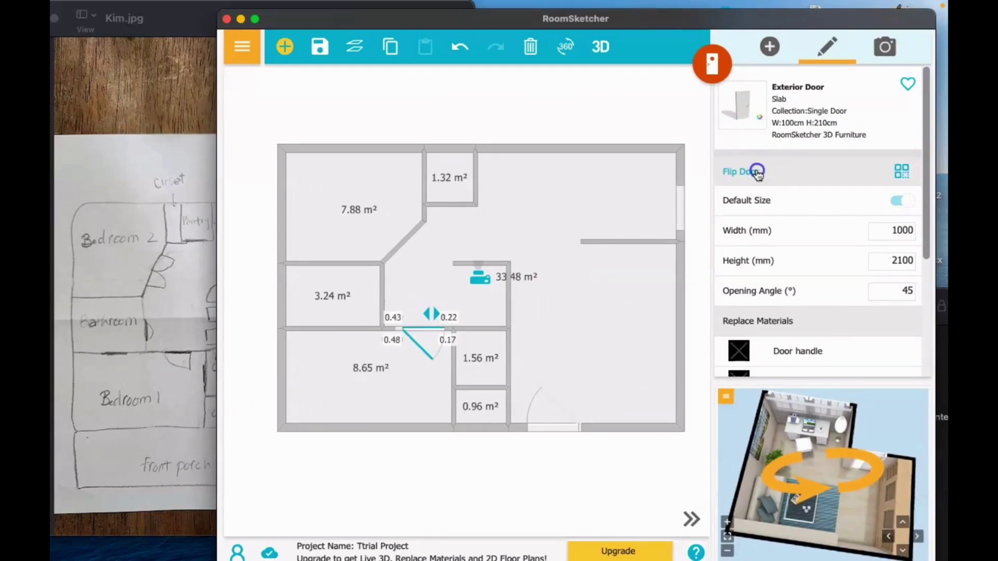
pyautogui.click(757, 173)
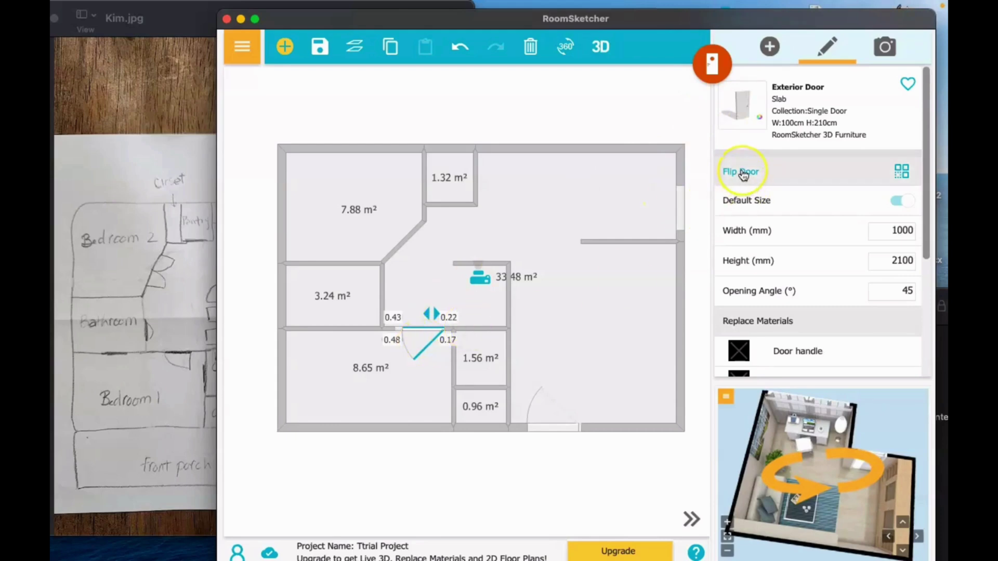
pyautogui.click(661, 266)
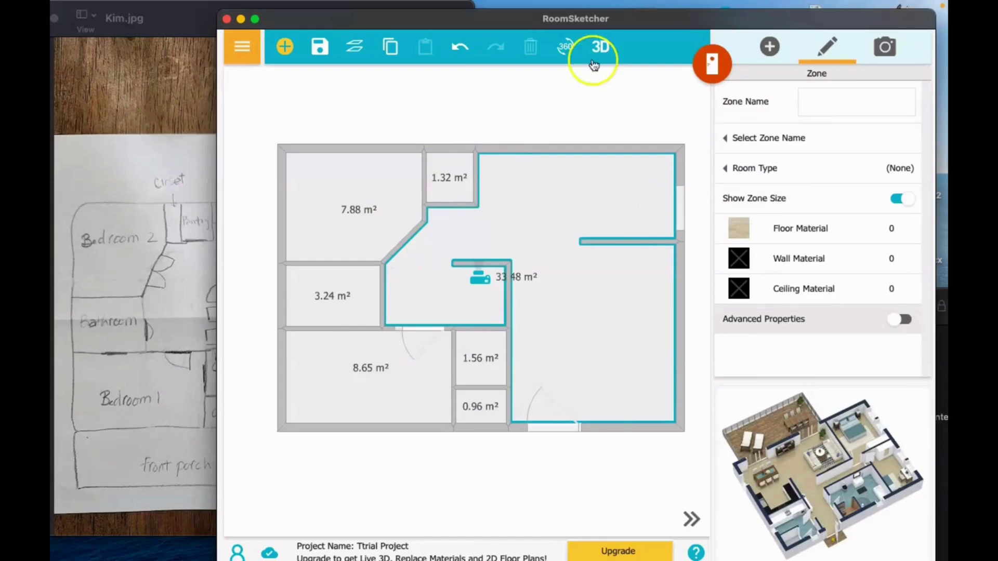
# - Place a slab Exterior Door about 817 mm wide in the bathroom's right wall, opening into the bathroom
pyautogui.moveTo(719, 20); pyautogui.dragTo(700, 38)
pyautogui.click(419, 347)
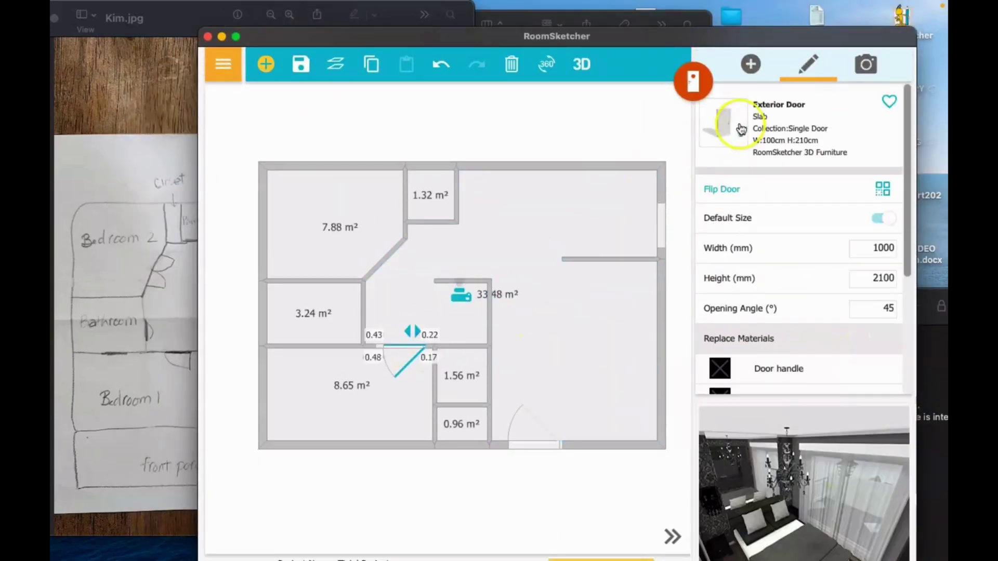
pyautogui.click(736, 125)
pyautogui.click(364, 304)
pyautogui.moveTo(738, 213); pyautogui.dragTo(364, 309)
pyautogui.click(764, 196)
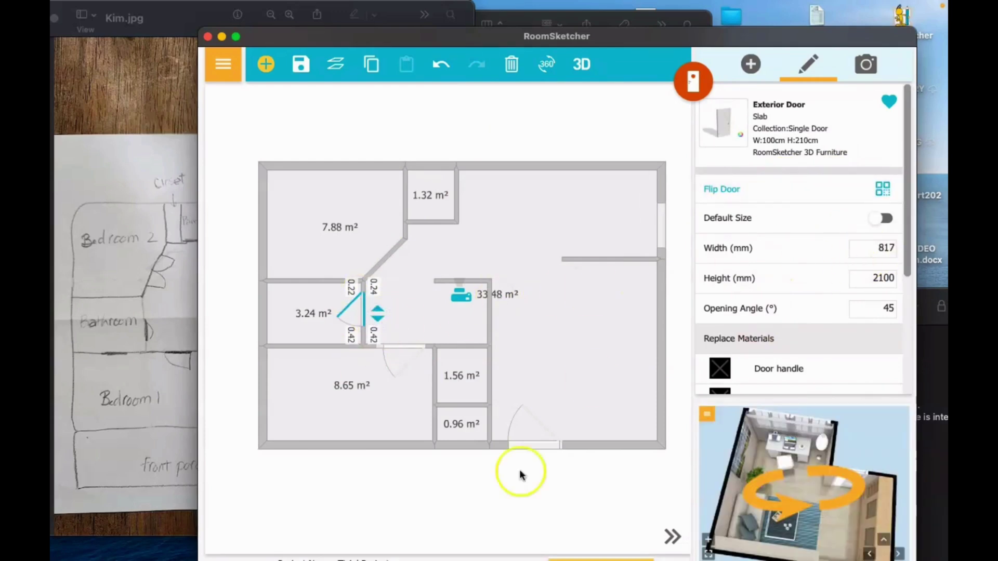
pyautogui.click(512, 481)
# - Choose a door from the catalogue and place it in the right wall of the lower closet near the front door
pyautogui.moveTo(615, 47); pyautogui.dragTo(839, 26)
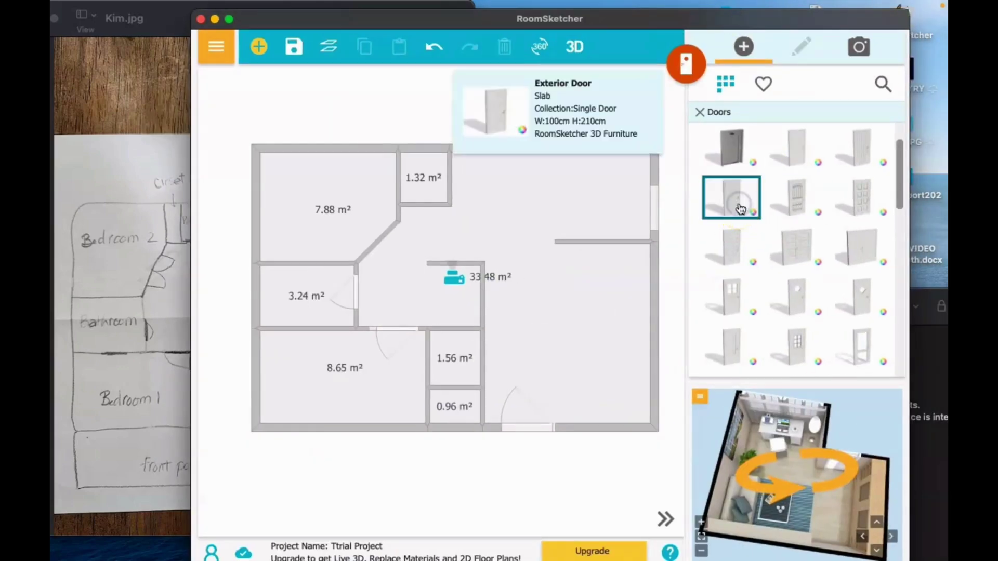
pyautogui.moveTo(740, 208); pyautogui.dragTo(523, 428)
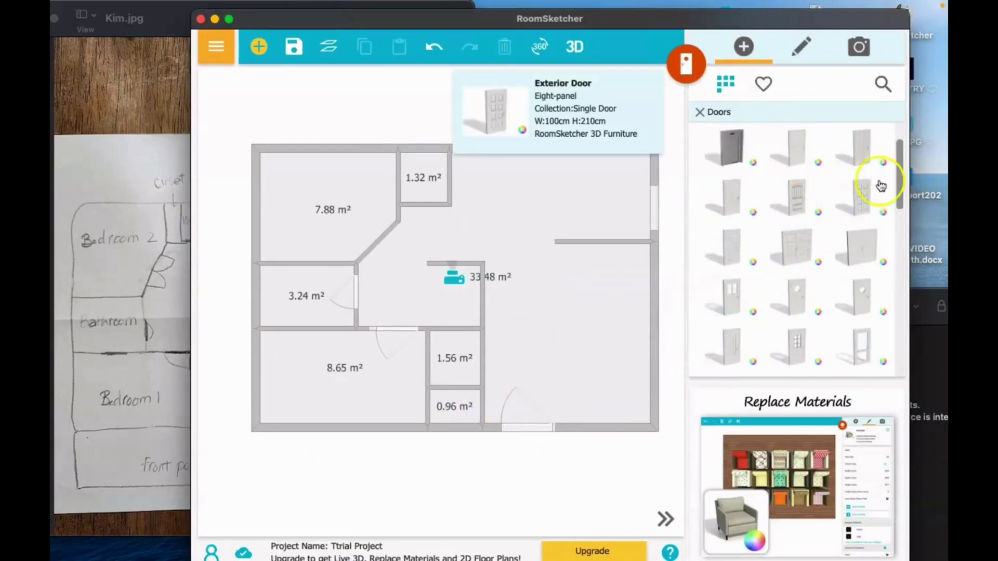
pyautogui.moveTo(734, 212); pyautogui.dragTo(491, 412)
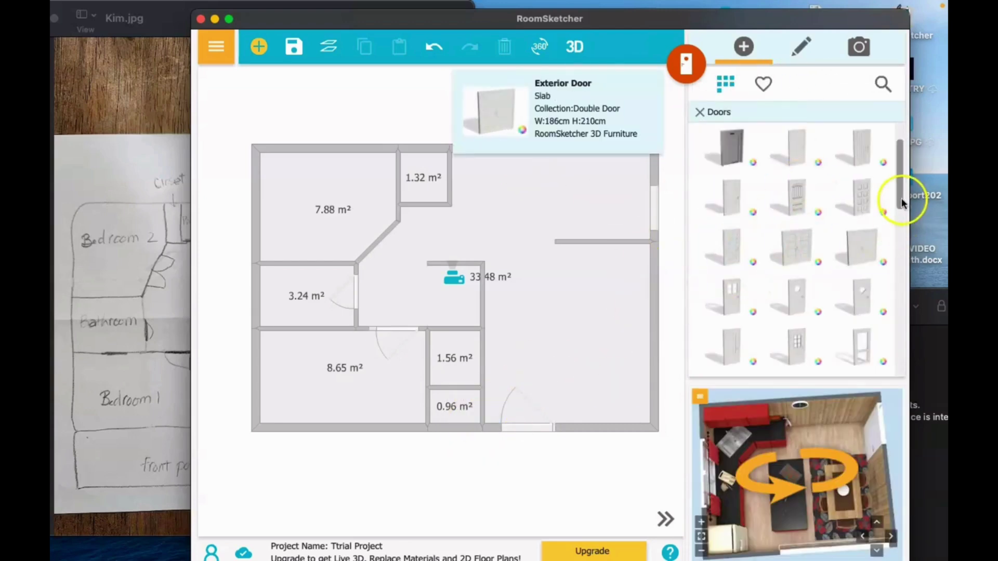
pyautogui.moveTo(901, 199); pyautogui.dragTo(890, 151)
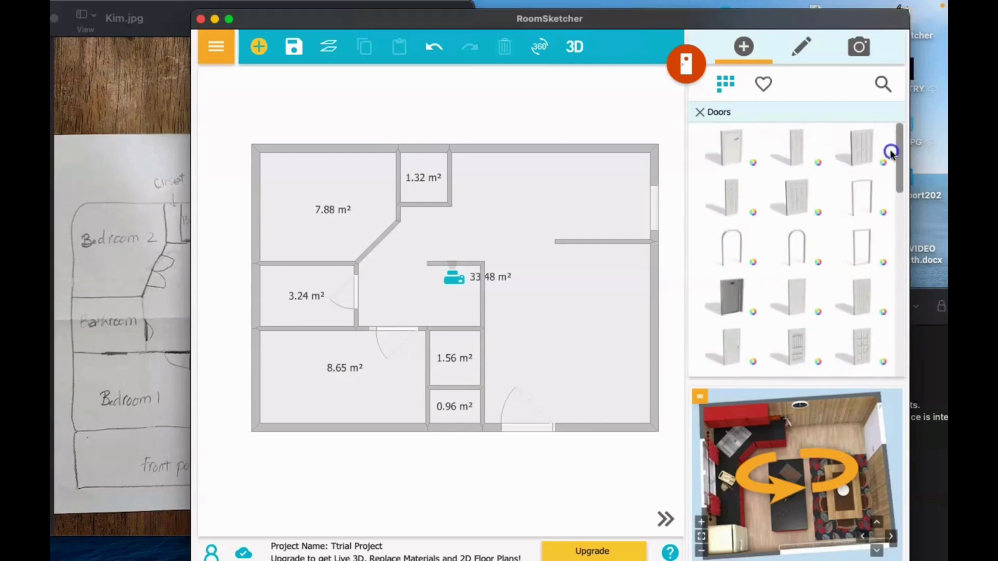
pyautogui.click(796, 147)
pyautogui.click(495, 405)
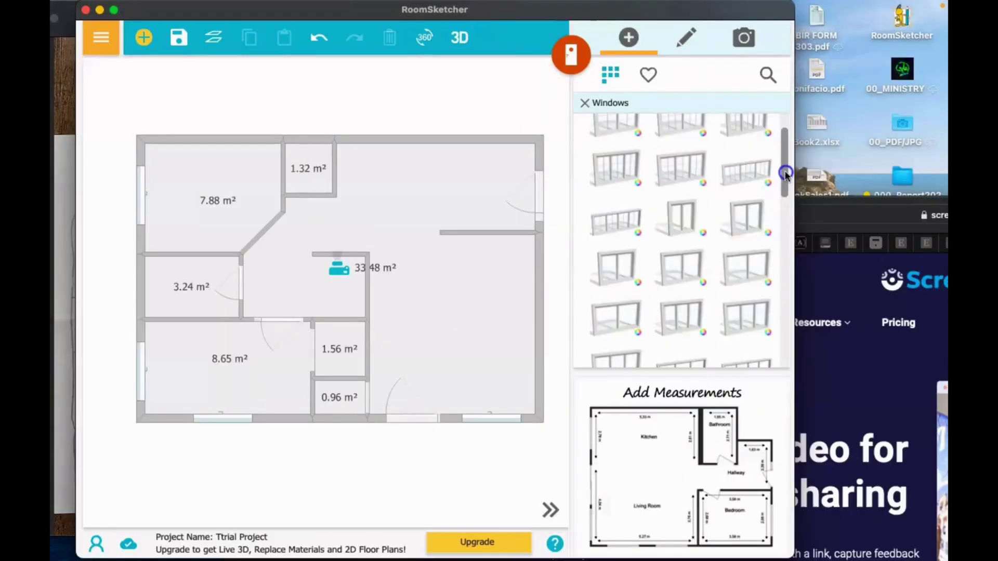
# - Place a 140 cm wide two-pane Casement Window 1200 in the upper exterior wall of Bedroom 2
pyautogui.click(616, 281)
pyautogui.click(438, 407)
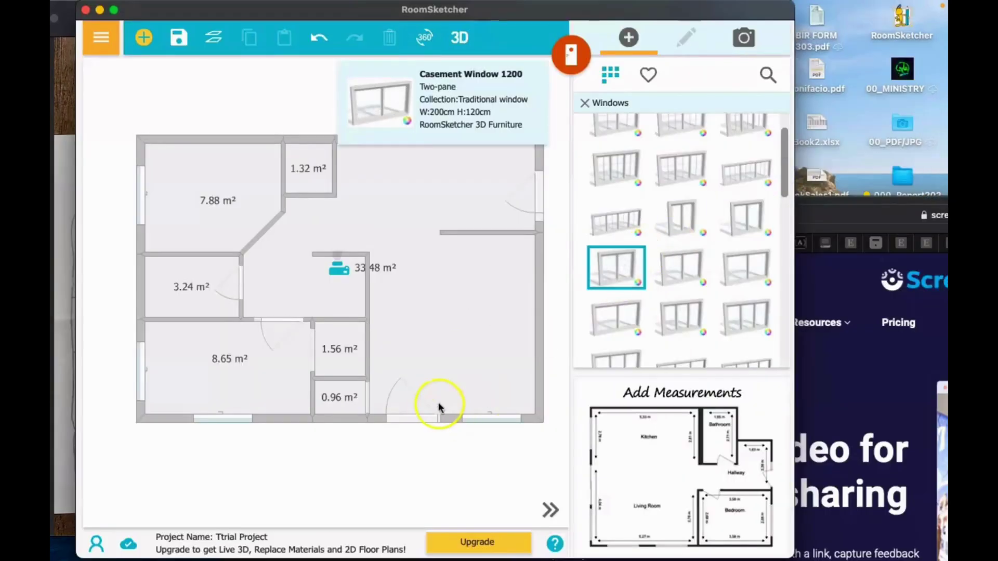
pyautogui.moveTo(432, 407); pyautogui.dragTo(236, 205)
pyautogui.moveTo(213, 146); pyautogui.dragTo(216, 139)
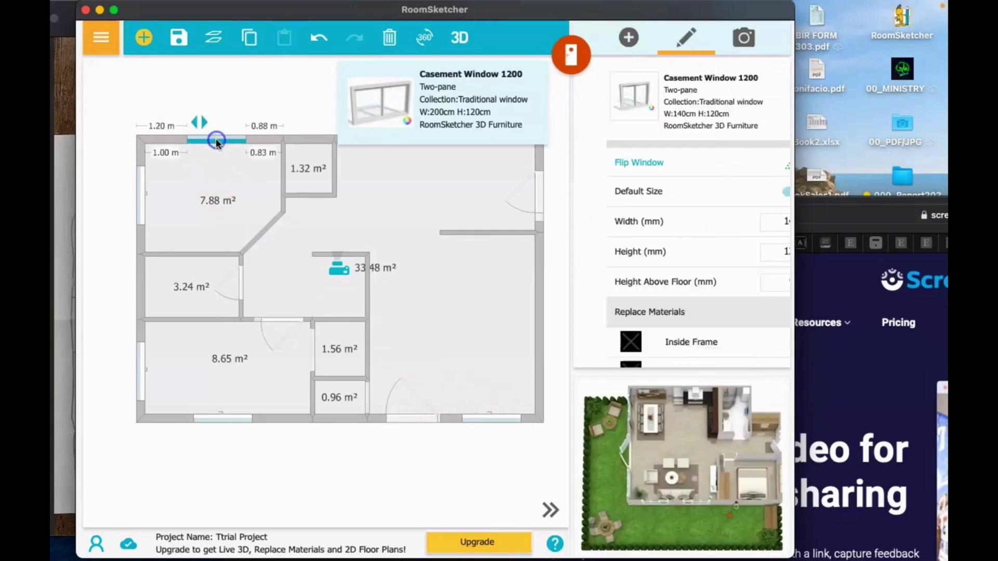
# - Widen the casement window right of the front door to about 1483 mm and open its height for editing
pyautogui.click(147, 201)
pyautogui.click(142, 367)
pyautogui.click(217, 418)
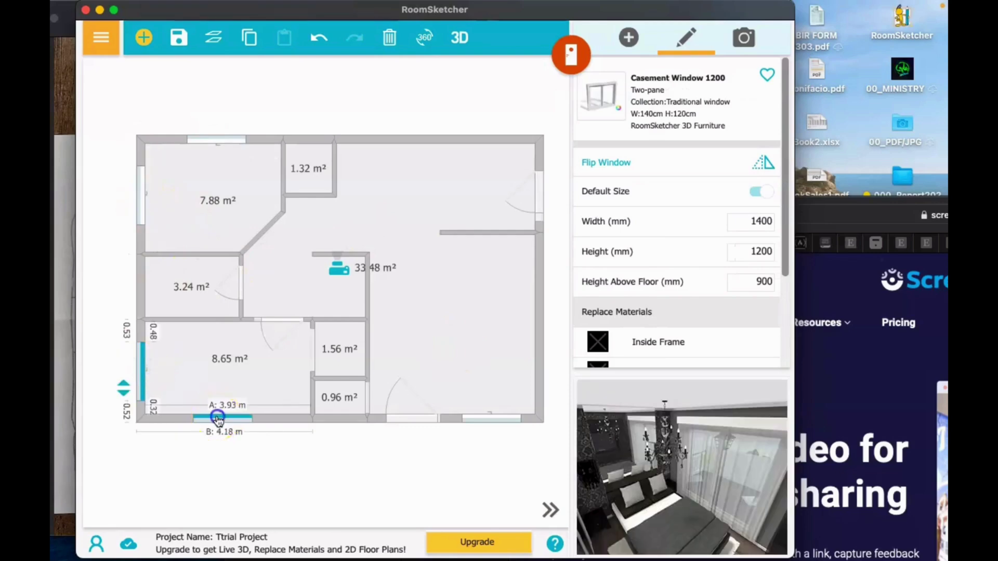
pyautogui.click(485, 422)
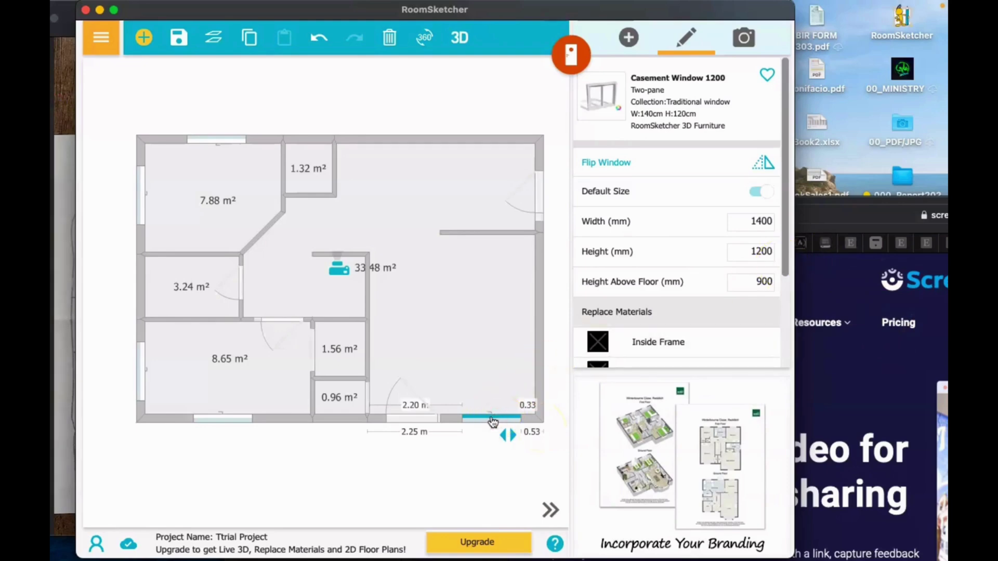
pyautogui.moveTo(498, 438)
pyautogui.mouseDown()
pyautogui.moveTo(488, 435)
pyautogui.moveTo(507, 435)
pyautogui.mouseUp()
pyautogui.click(719, 285)
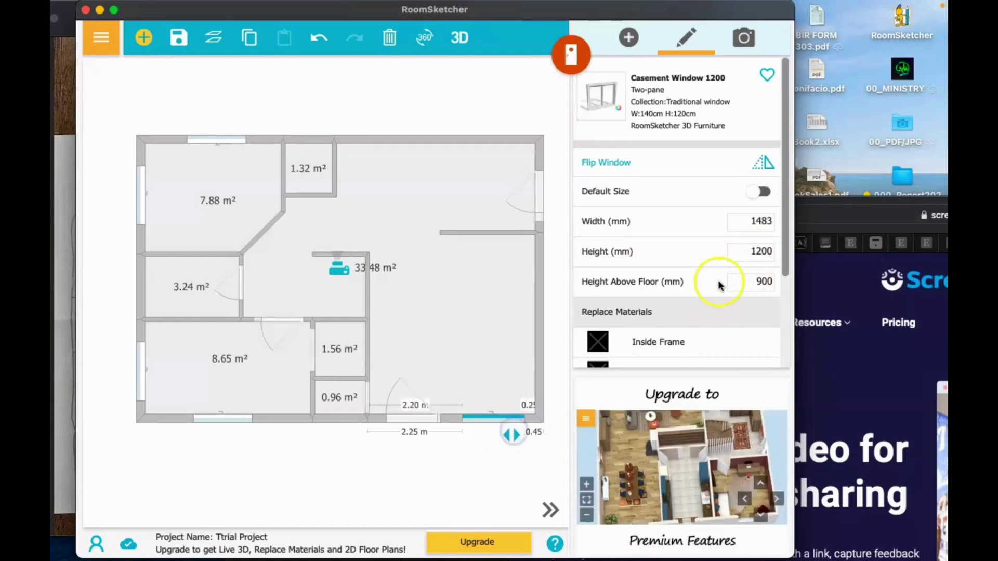
pyautogui.scroll(-5, 719, 285)
pyautogui.scroll(5, 691, 172)
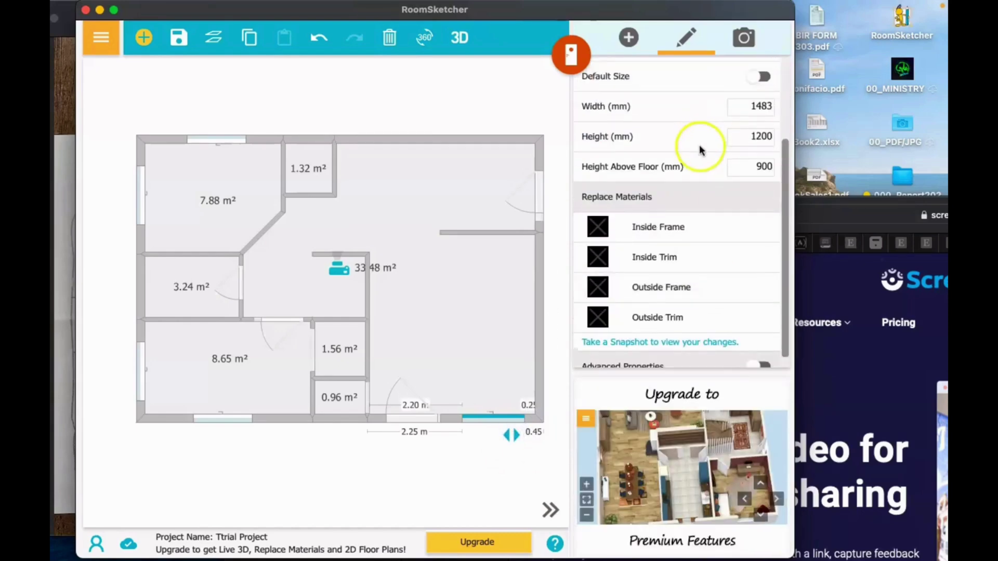
pyautogui.click(766, 141)
pyautogui.click(761, 141)
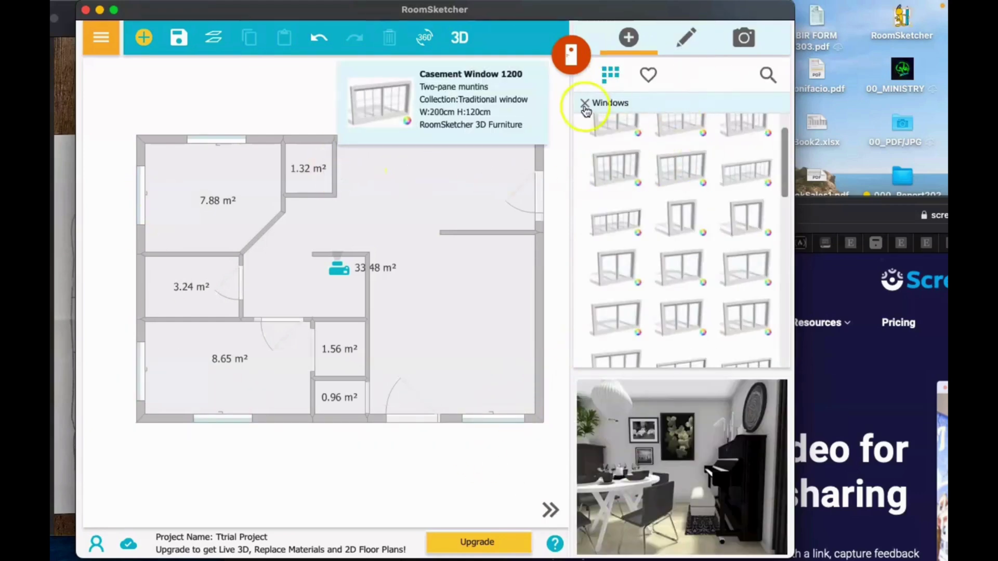
# - Add a plain line symbol from the pantry wall to the right exterior wall, parallel to the upper wall
pyautogui.click(585, 104)
pyautogui.click(664, 163)
pyautogui.moveTo(746, 338); pyautogui.dragTo(559, 149)
pyautogui.click(560, 293)
pyautogui.moveTo(691, 18); pyautogui.dragTo(709, 19)
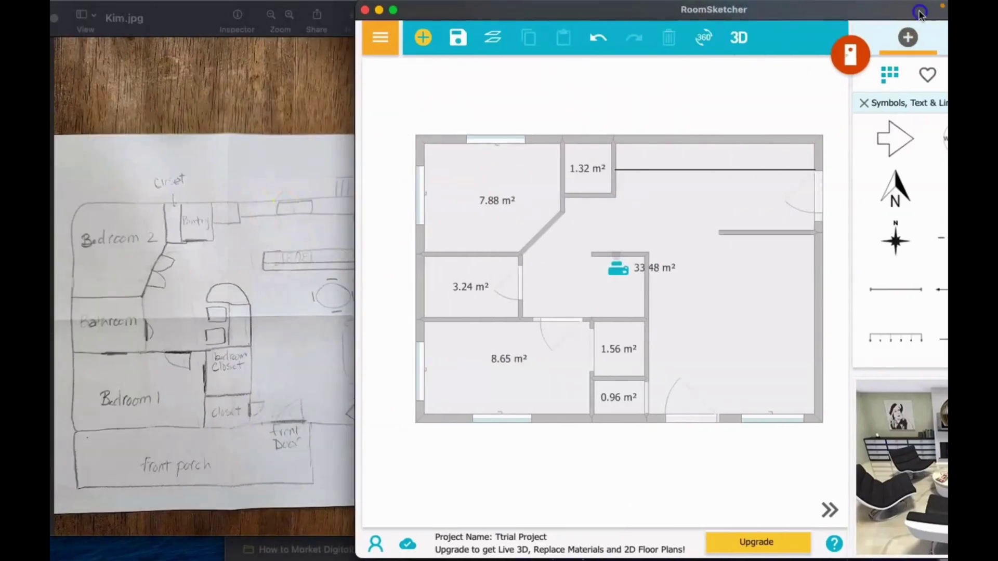
# - Switch to wall editing and move the 2.25 m partition at the right exterior wall slightly lower, below the side door
pyautogui.moveTo(919, 13); pyautogui.dragTo(674, 13)
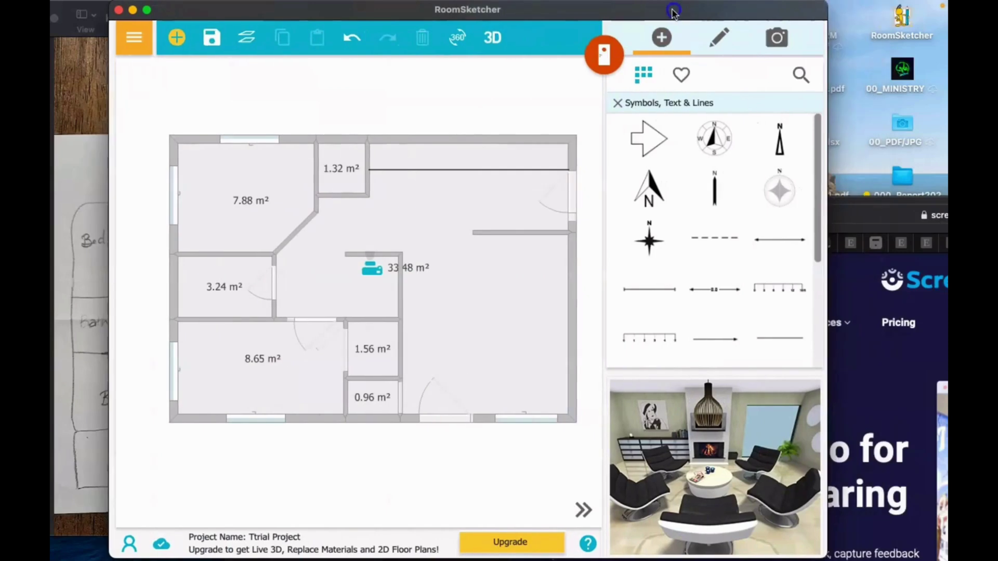
pyautogui.click(500, 241)
pyautogui.click(604, 55)
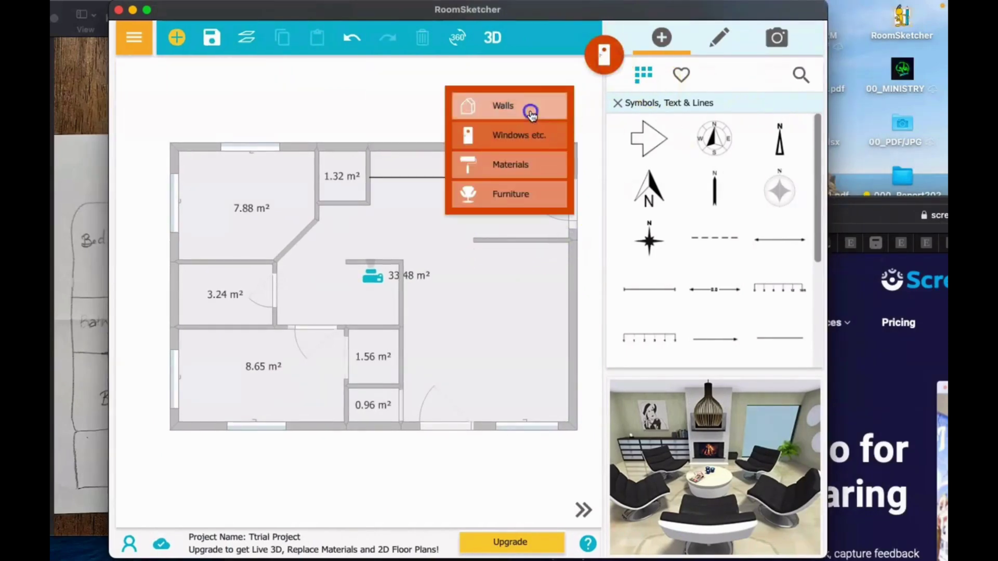
pyautogui.click(528, 104)
pyautogui.click(531, 245)
pyautogui.moveTo(531, 245); pyautogui.dragTo(532, 268)
pyautogui.click(581, 147)
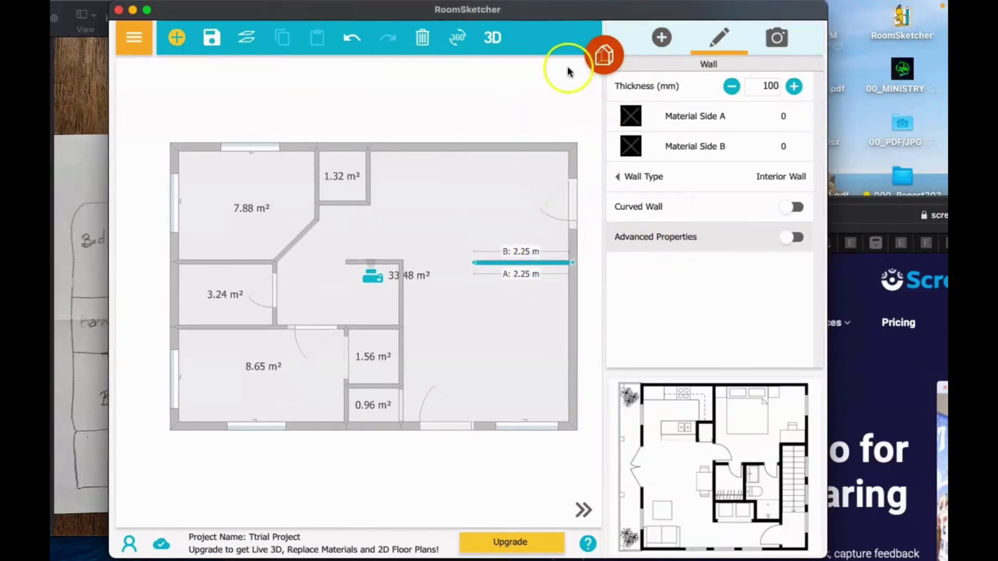
# - Draw a 50 mm thick interior wall about 4.72 m long from the right exterior wall to the pantry wall
pyautogui.click(603, 52)
pyautogui.click(723, 78)
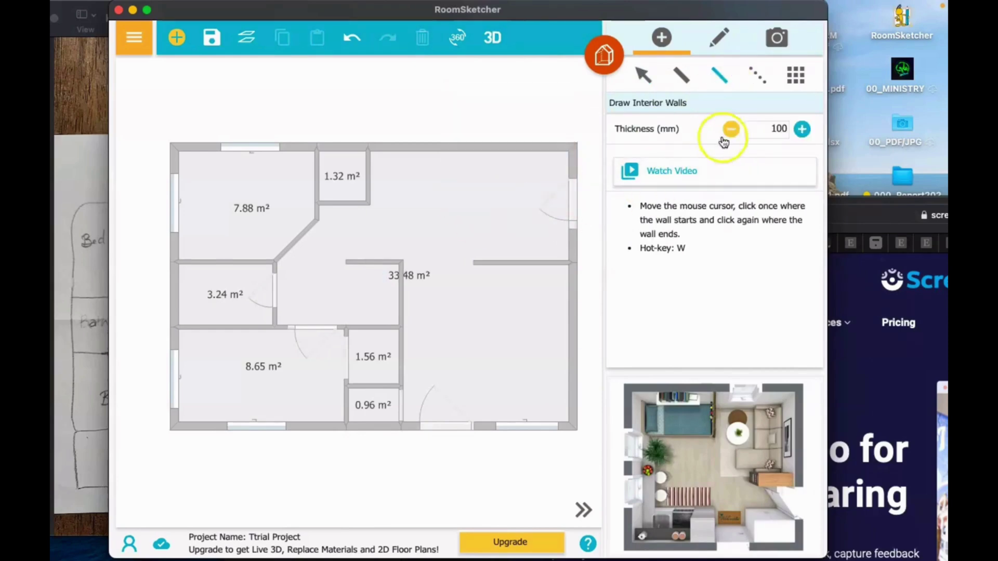
pyautogui.click(726, 136)
pyautogui.click(574, 179)
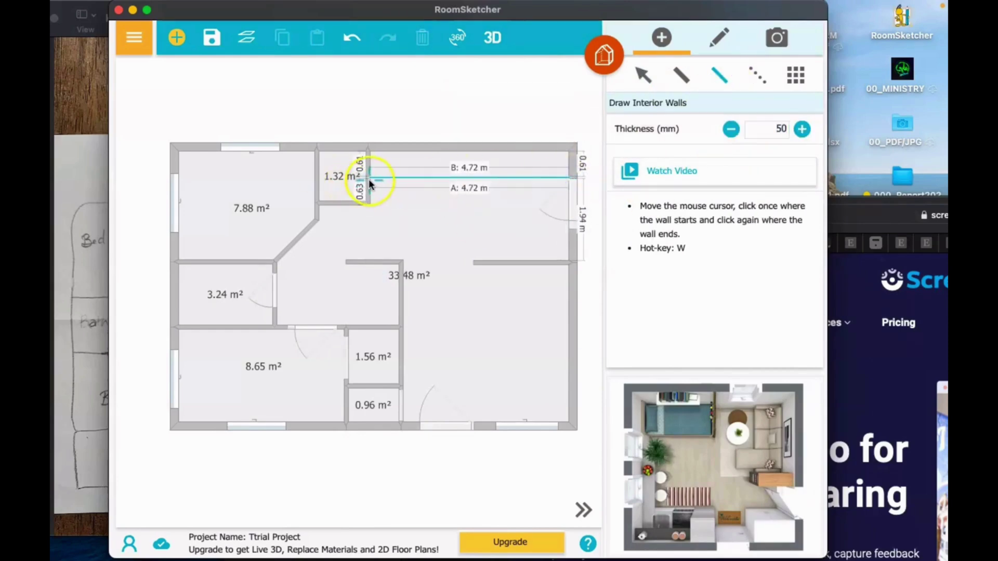
pyautogui.click(369, 179)
# - Draw 50 mm thick walls above the 2.25 m partition and down to its free end to enclose a narrow bar area
pyautogui.moveTo(301, 9); pyautogui.dragTo(607, 11)
pyautogui.click(588, 234)
pyautogui.click(489, 234)
pyautogui.click(490, 263)
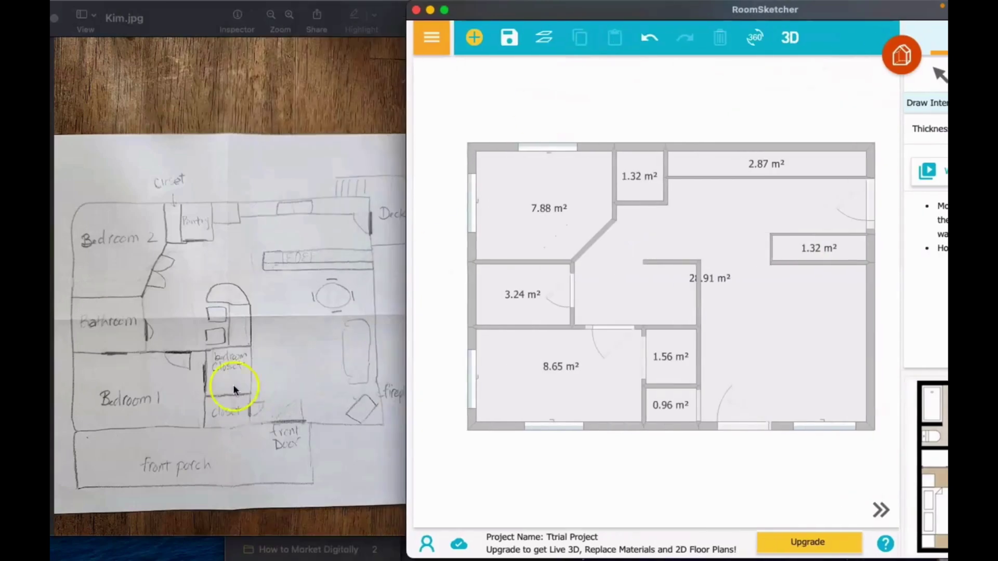
# - View the plan with its floor finish in furniture mode and return to wall editing
pyautogui.moveTo(694, 9); pyautogui.dragTo(389, 10)
pyautogui.click(523, 202)
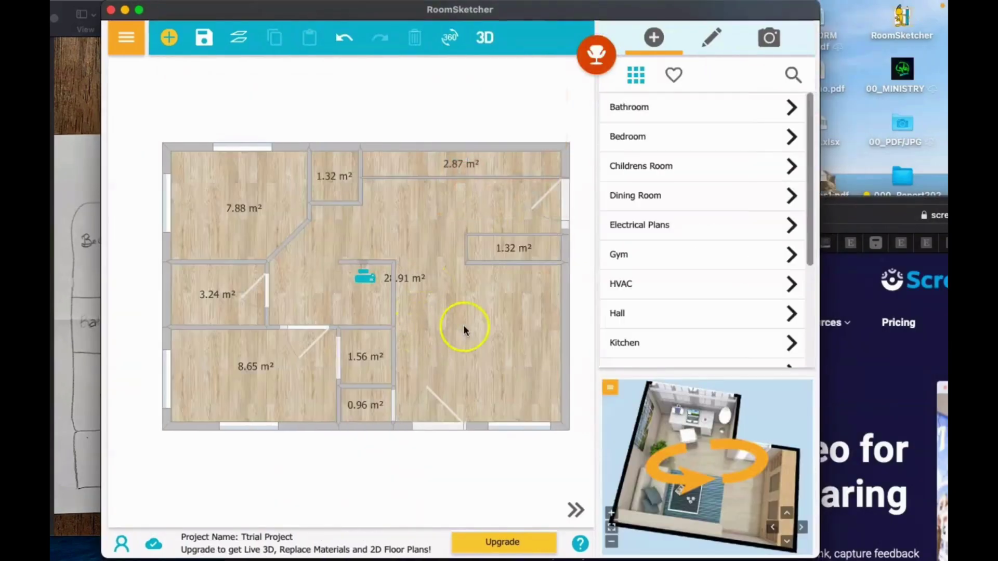
pyautogui.click(344, 38)
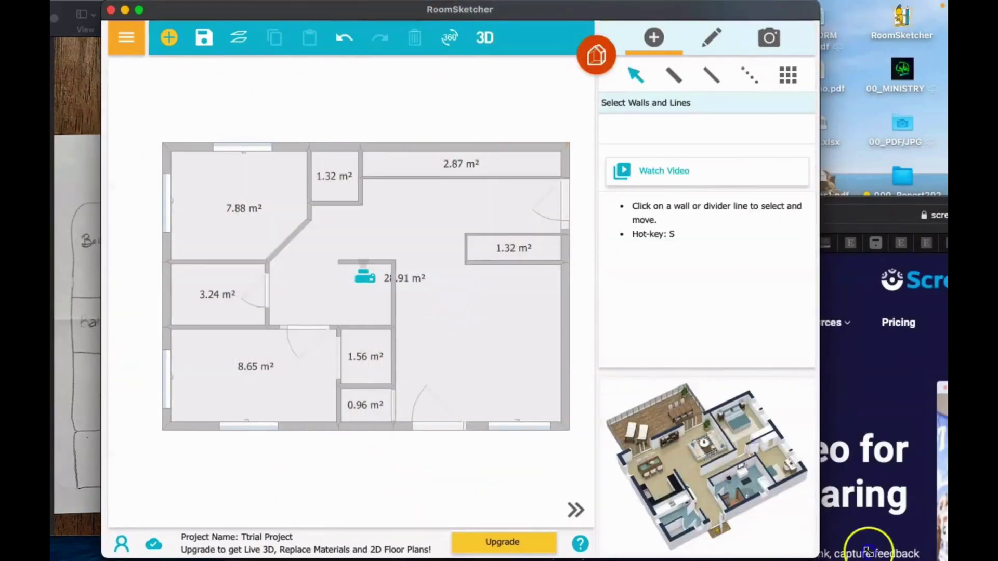
# - Enlarge the application window and undo the short wall closing the free end of the narrow bar area
pyautogui.moveTo(868, 552); pyautogui.dragTo(947, 560)
pyautogui.scroll(2, 685, 335)
pyautogui.scroll(1, 648, 312)
pyautogui.moveTo(649, 321); pyautogui.dragTo(677, 323)
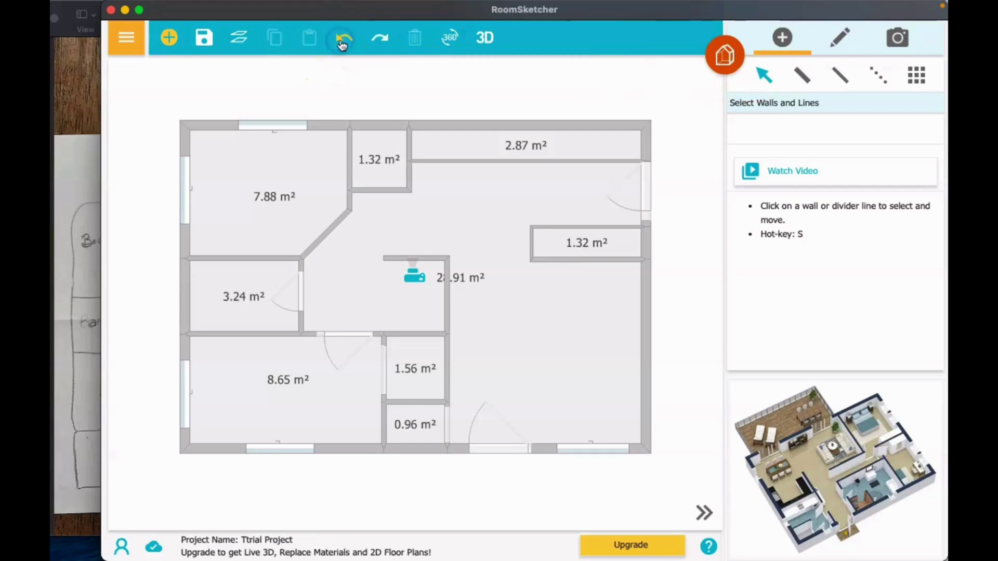
pyautogui.click(170, 39)
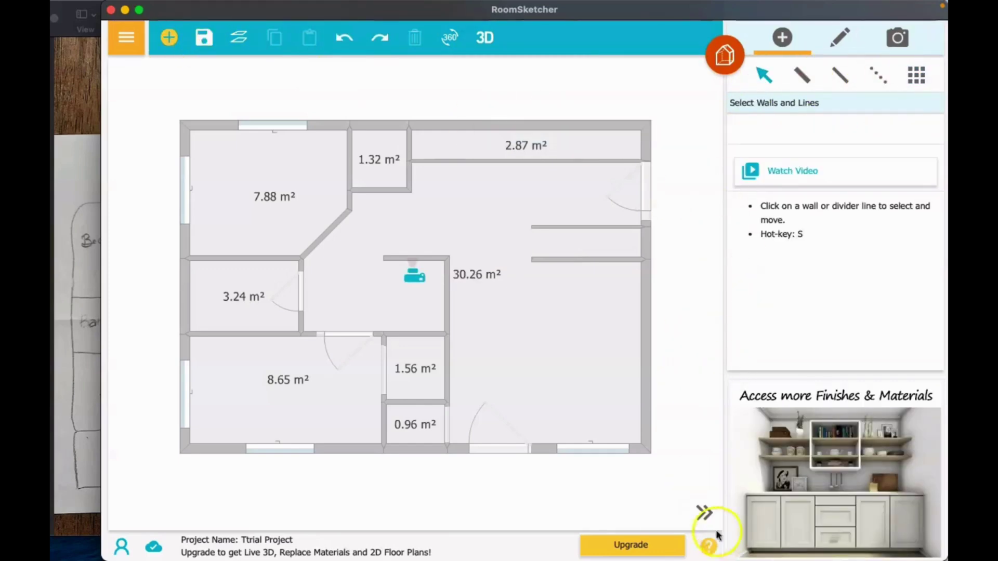
# - Take a snapshot of the plan from the current camera position
pyautogui.click(705, 514)
pyautogui.click(896, 42)
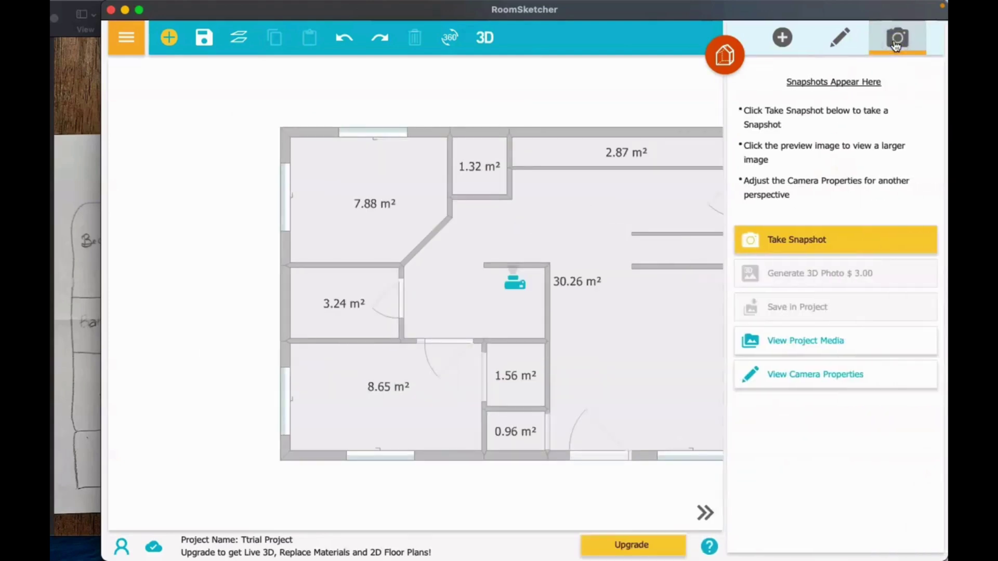
pyautogui.click(840, 252)
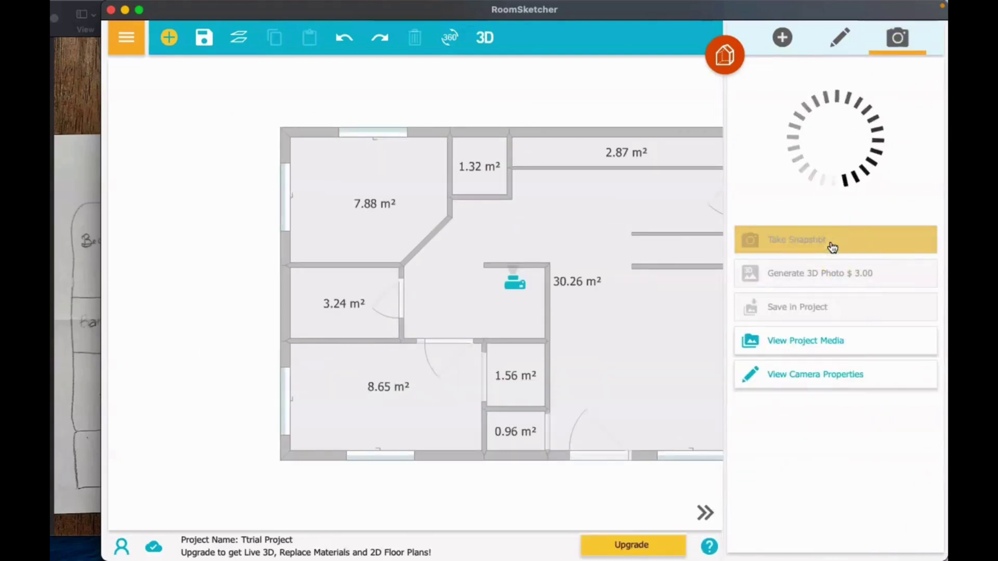
pyautogui.click(609, 194)
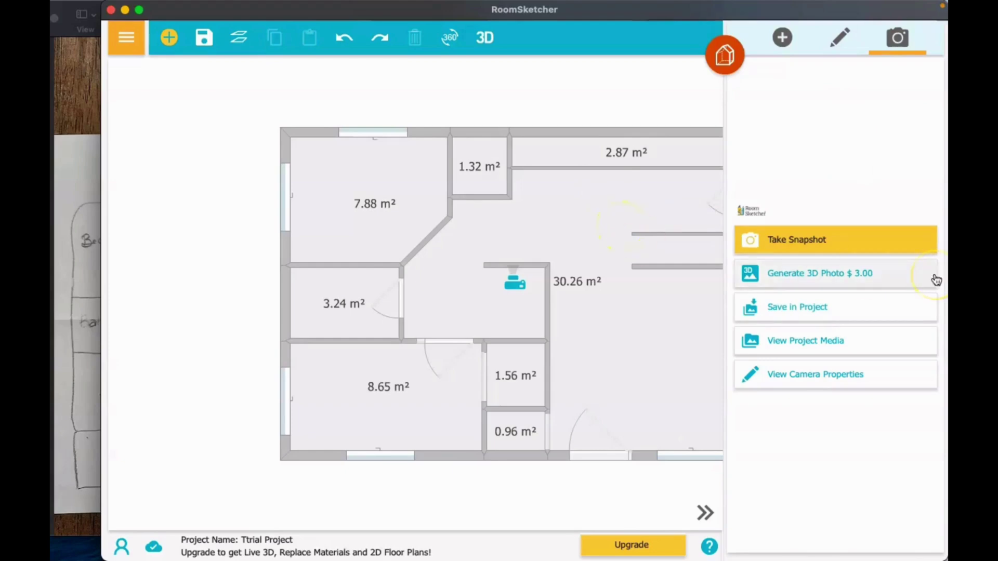
# - Save the snapshot to disk and move the camera outside the plan, below the lower-right window
pyautogui.click(863, 179)
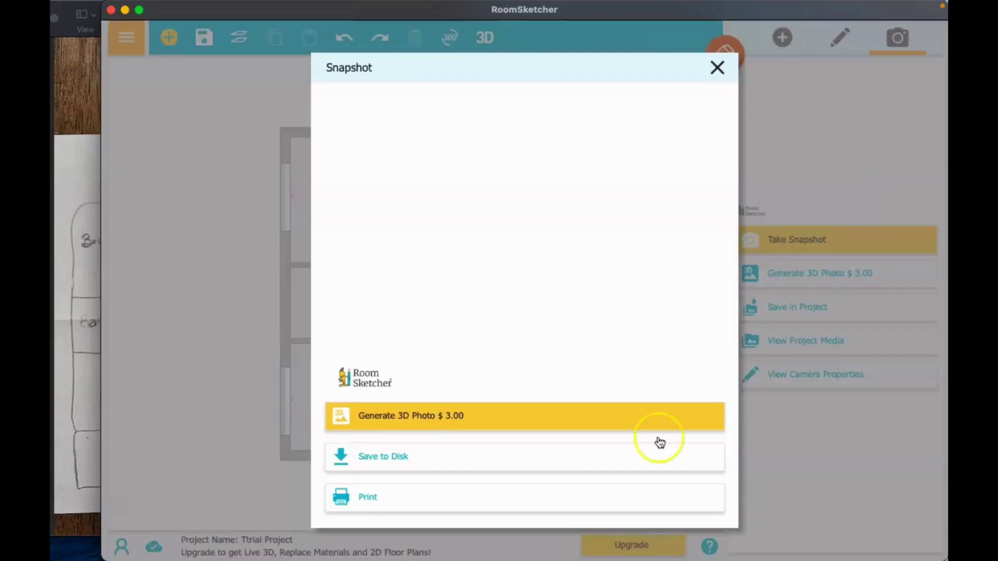
pyautogui.click(441, 457)
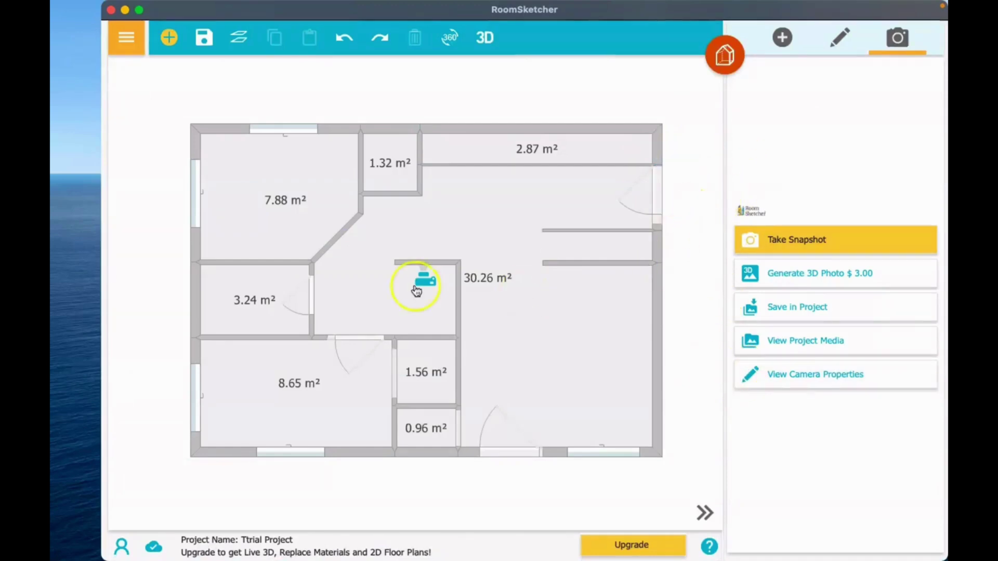
pyautogui.moveTo(422, 281); pyautogui.dragTo(622, 510)
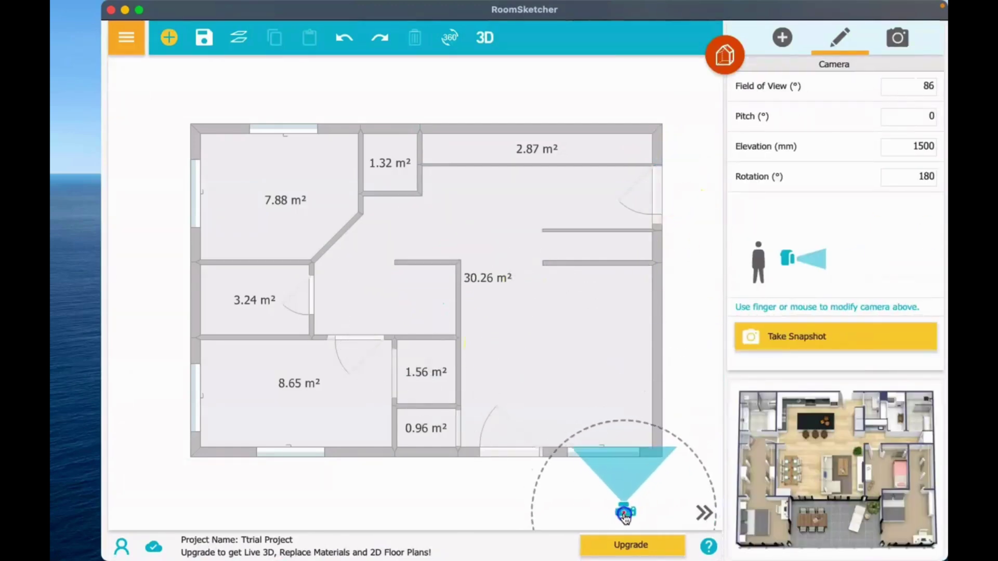
pyautogui.click(712, 351)
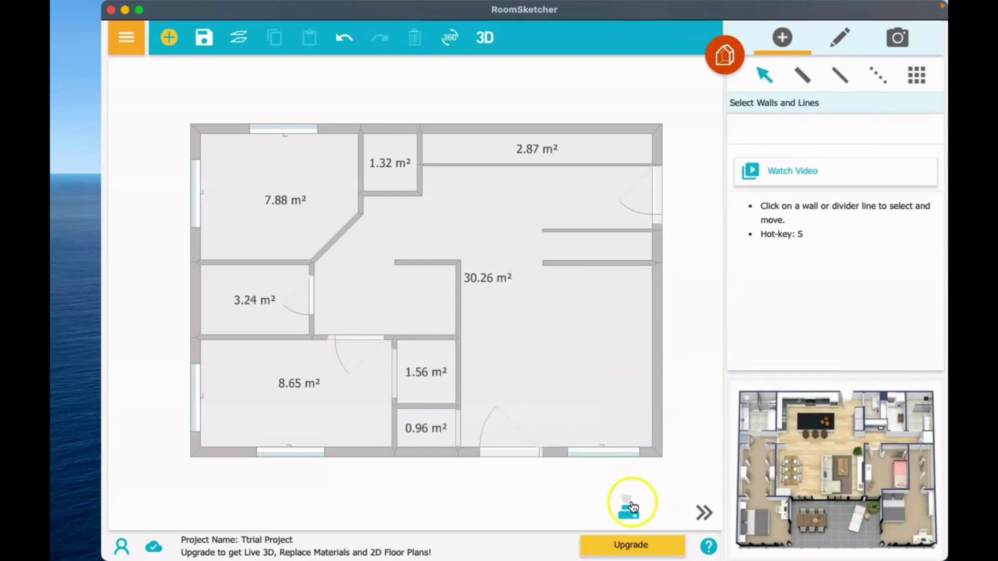
pyautogui.click(552, 152)
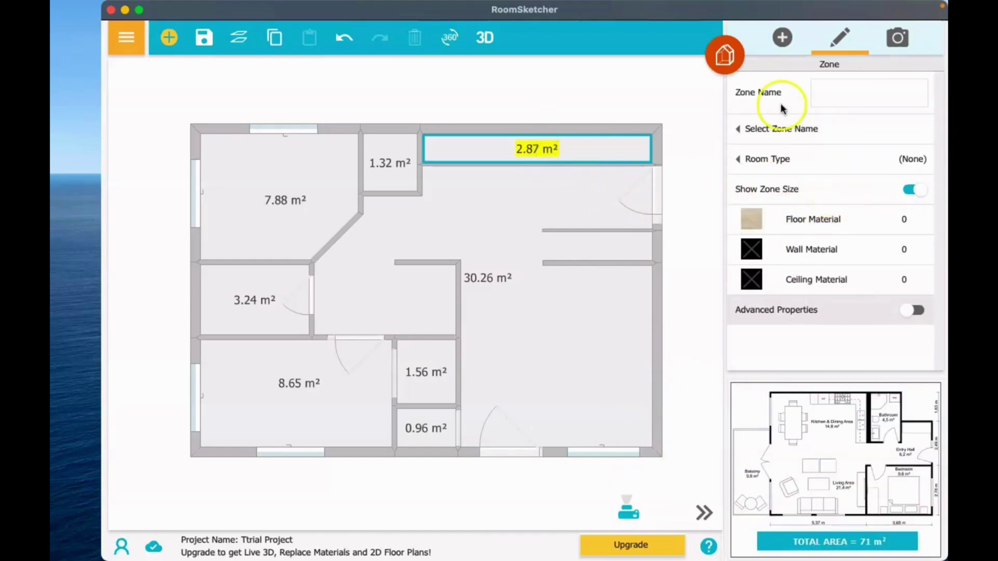
pyautogui.click(414, 94)
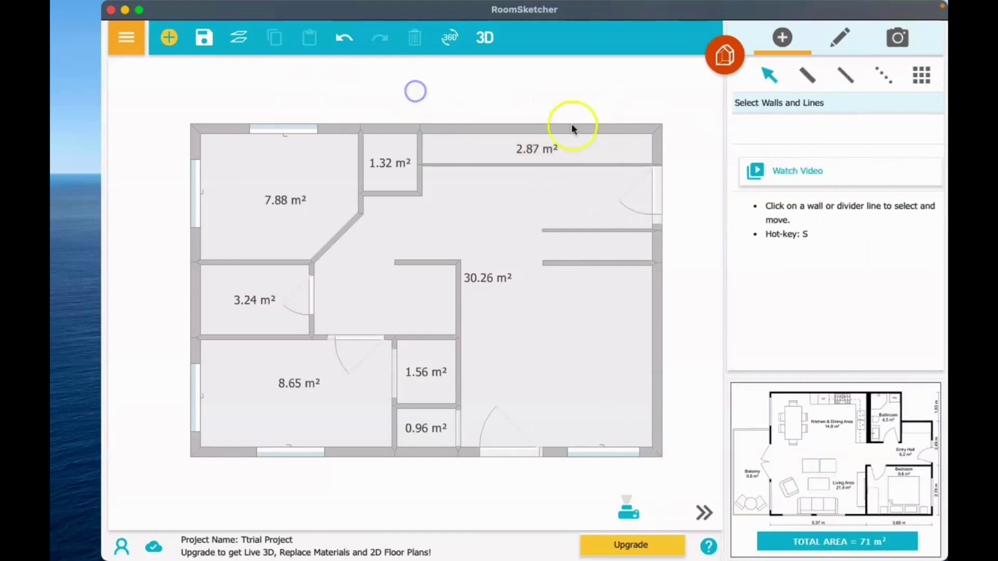
pyautogui.click(535, 149)
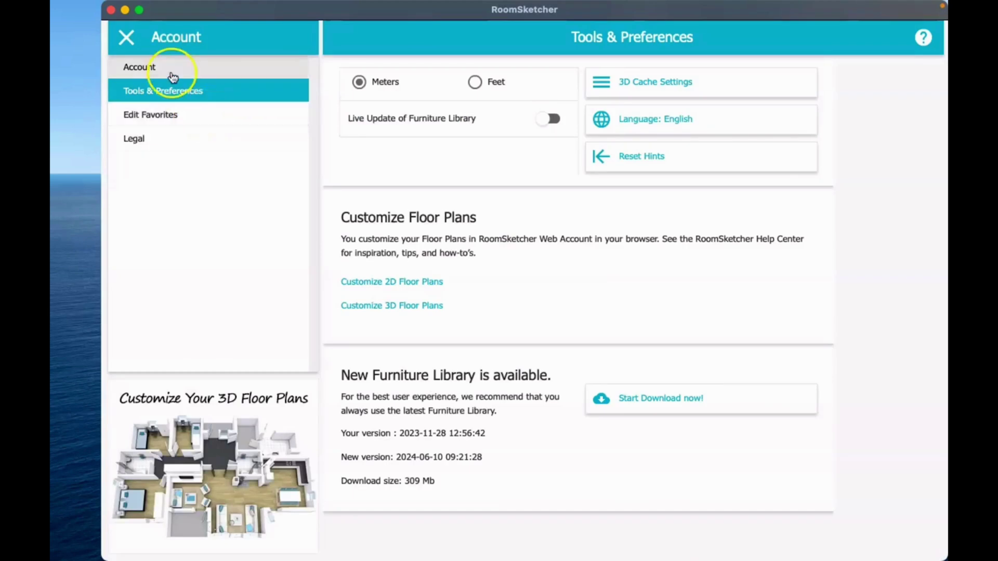
pyautogui.click(126, 33)
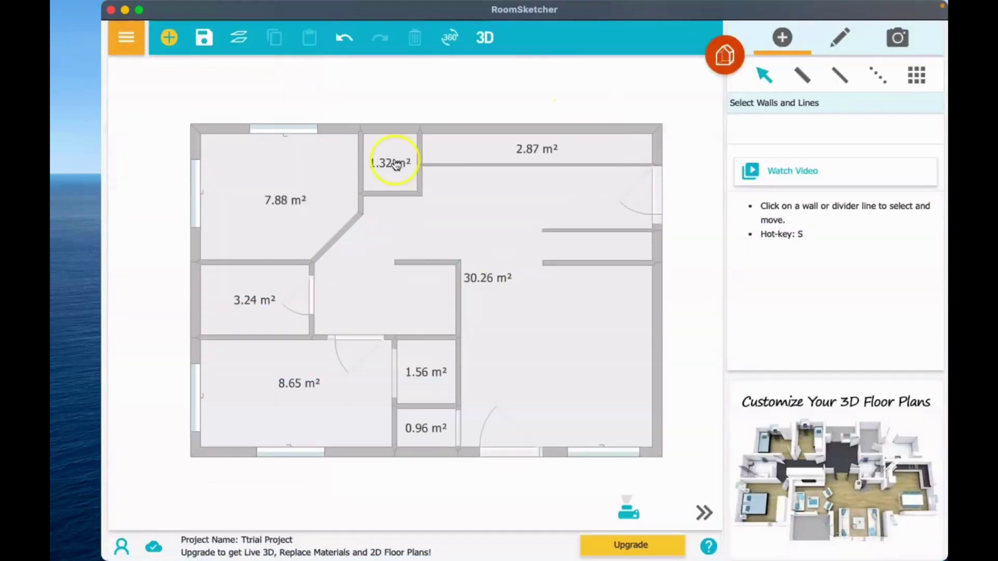
# - Hide the zone sizes of the small upper closet, the narrow strip along the upper wall and the large open area
pyautogui.click(394, 163)
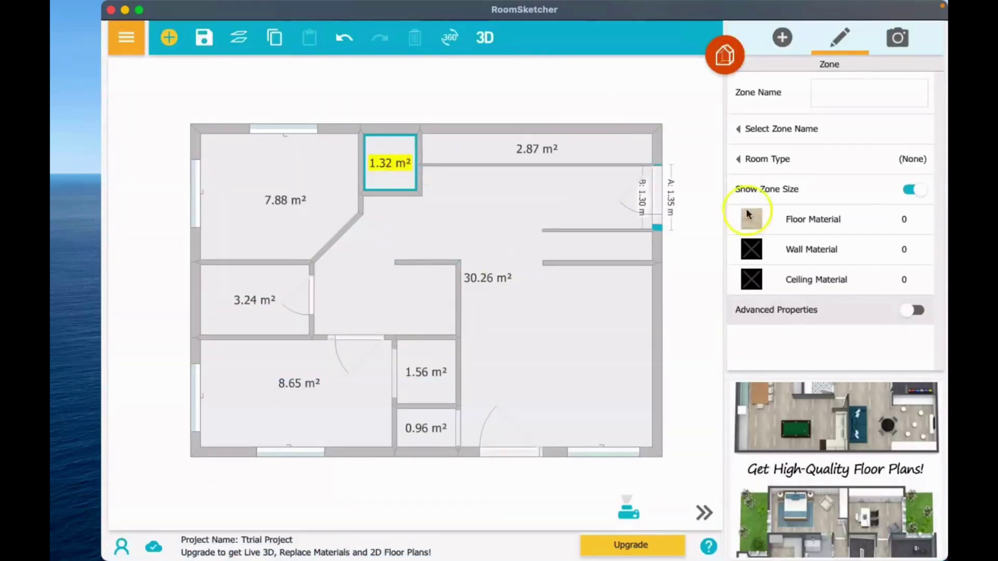
pyautogui.click(912, 200)
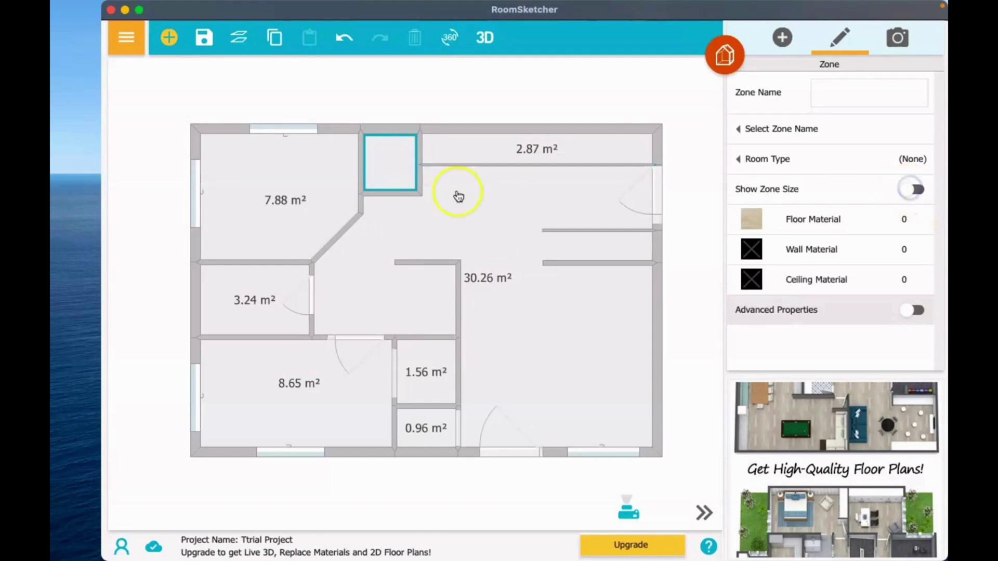
pyautogui.click(536, 150)
pyautogui.click(914, 195)
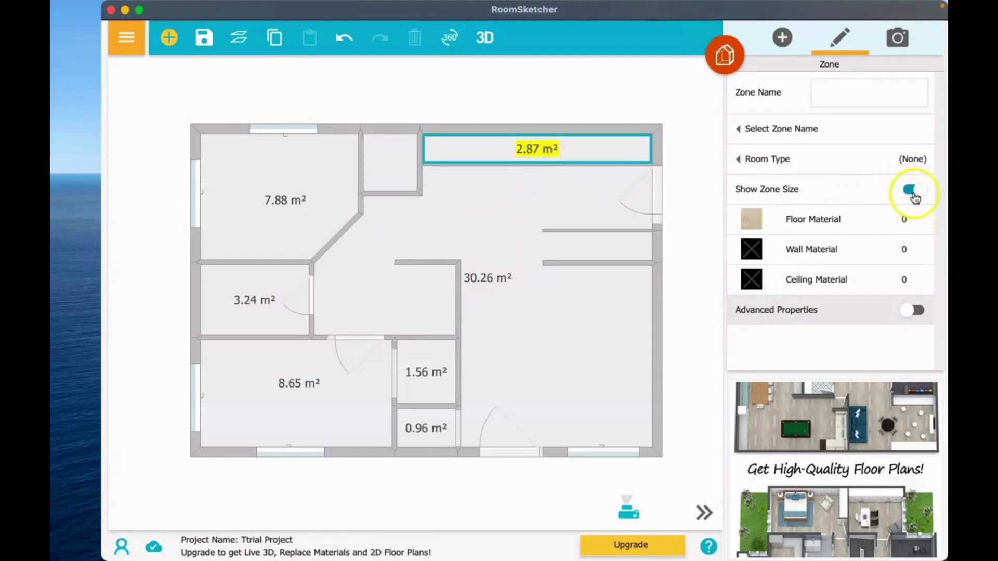
pyautogui.click(491, 290)
pyautogui.click(911, 193)
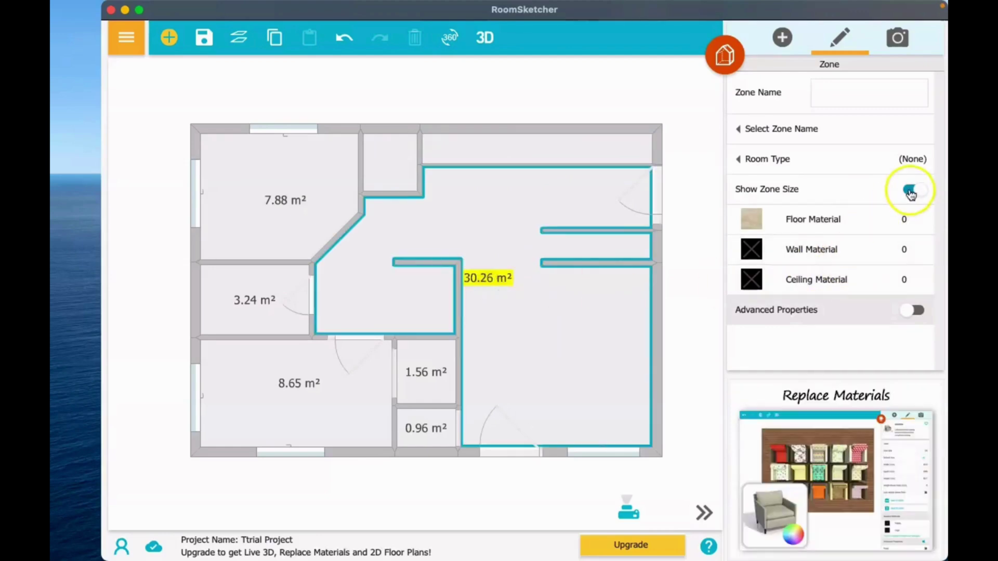
# - Hide the zone sizes of the two small closets beside the lower-left bedroom
pyautogui.click(424, 440)
pyautogui.click(914, 189)
pyautogui.click(423, 373)
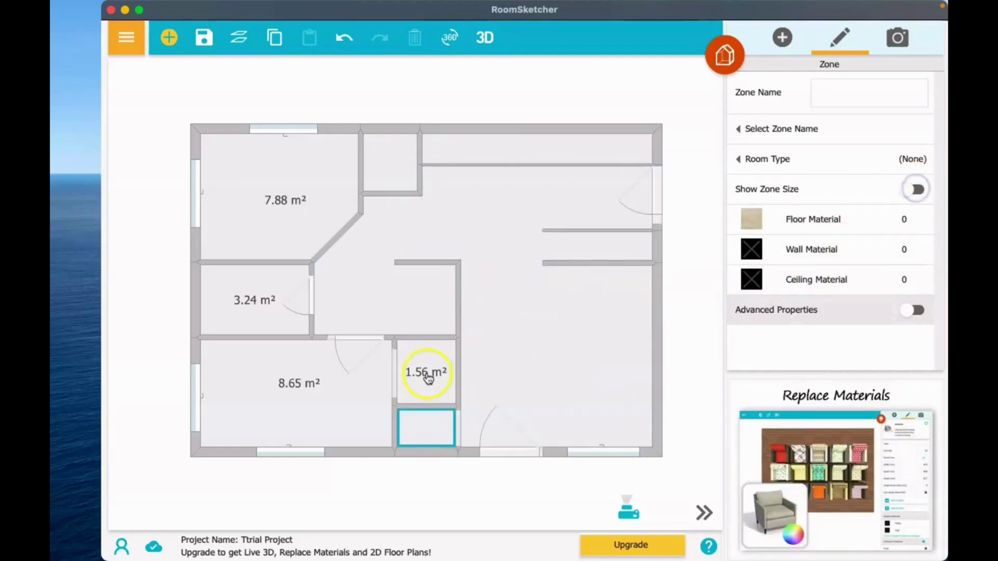
pyautogui.click(910, 194)
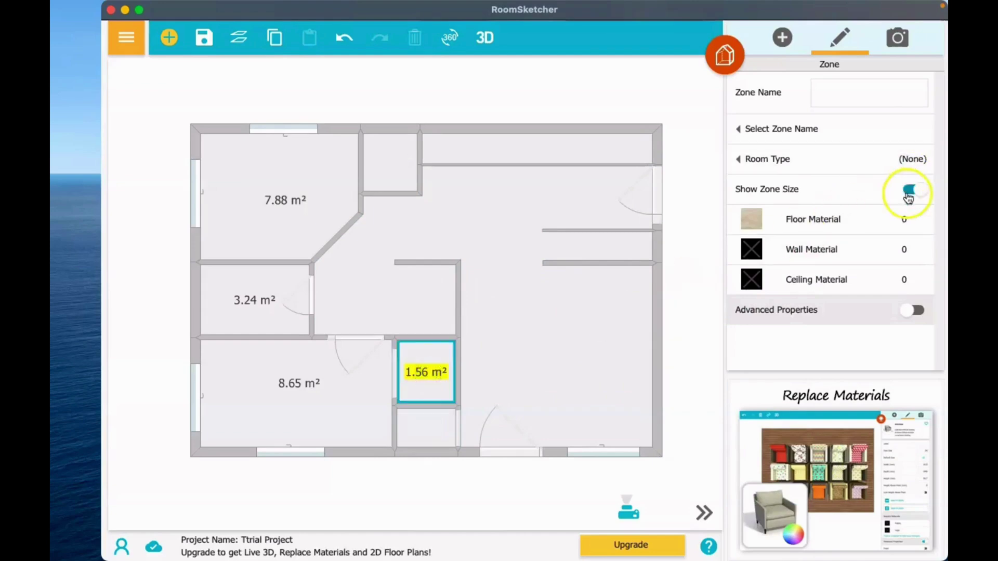
# - Hide the zone sizes of the lower-left bedroom, the bathroom above it and the upper-left bedroom
pyautogui.click(300, 383)
pyautogui.click(907, 190)
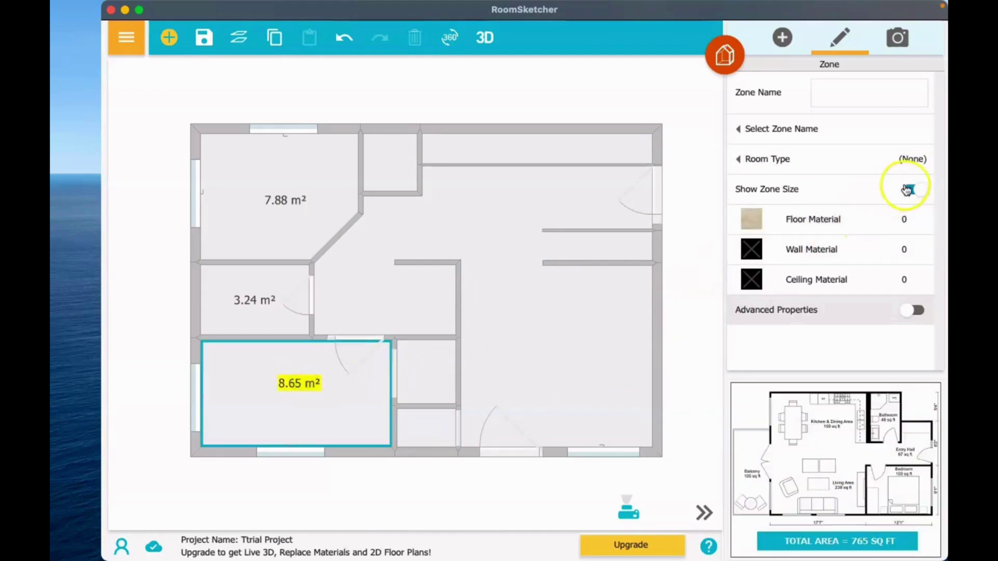
pyautogui.click(266, 288)
pyautogui.click(914, 190)
pyautogui.click(291, 208)
pyautogui.click(913, 190)
pyautogui.click(697, 416)
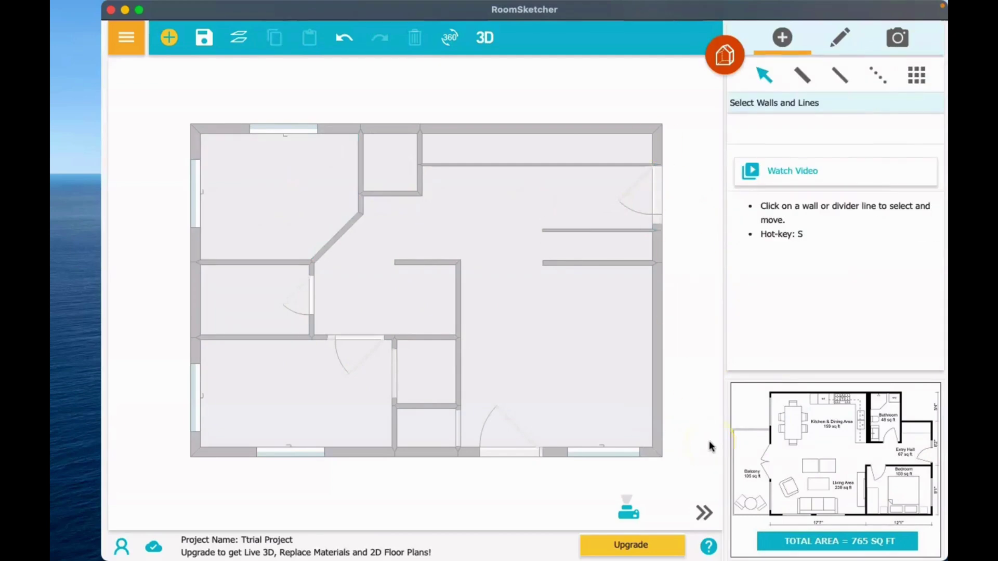
# - Close the free end of the narrow bar area with a short wall
pyautogui.click(912, 86)
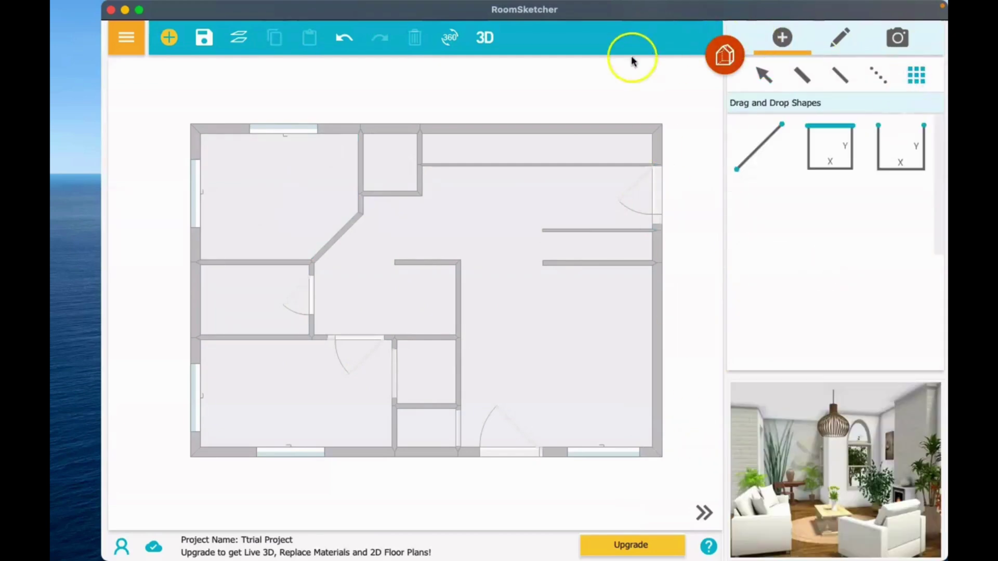
pyautogui.click(838, 37)
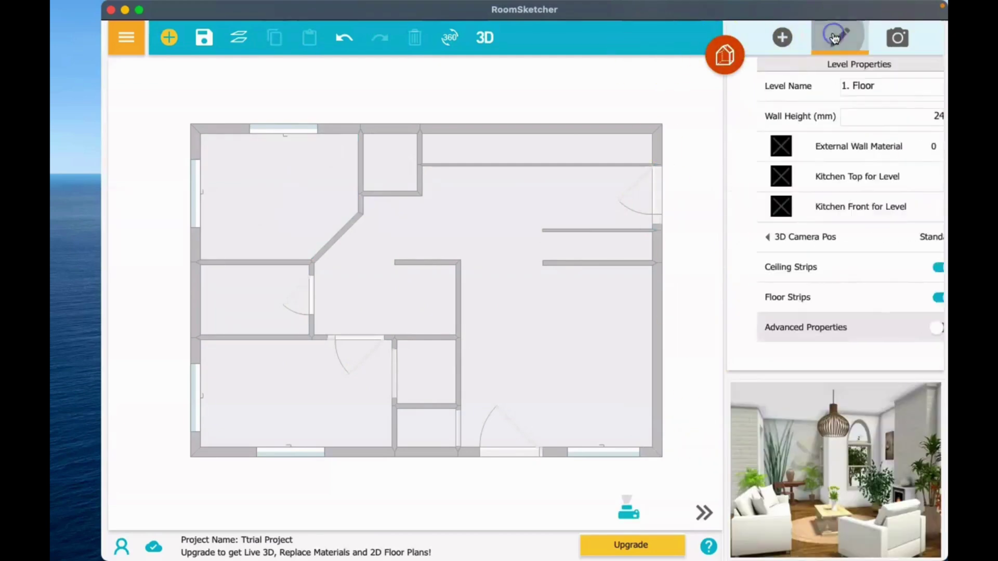
pyautogui.click(781, 40)
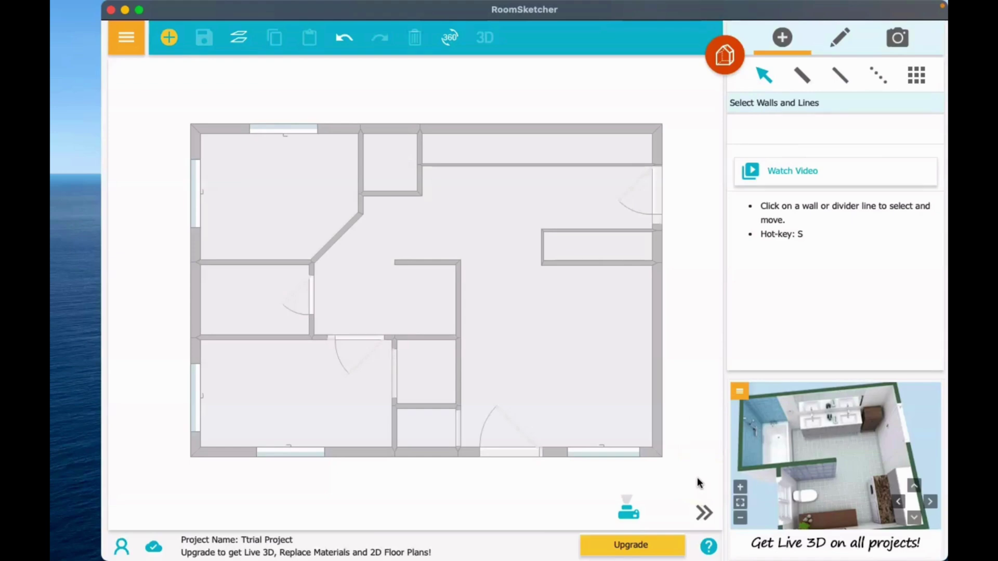
# - Capture a screenshot of the whole floor plan, minimize RoomSketcher and open the captured image in Preview
pyautogui.moveTo(170, 103); pyautogui.dragTo(682, 472)
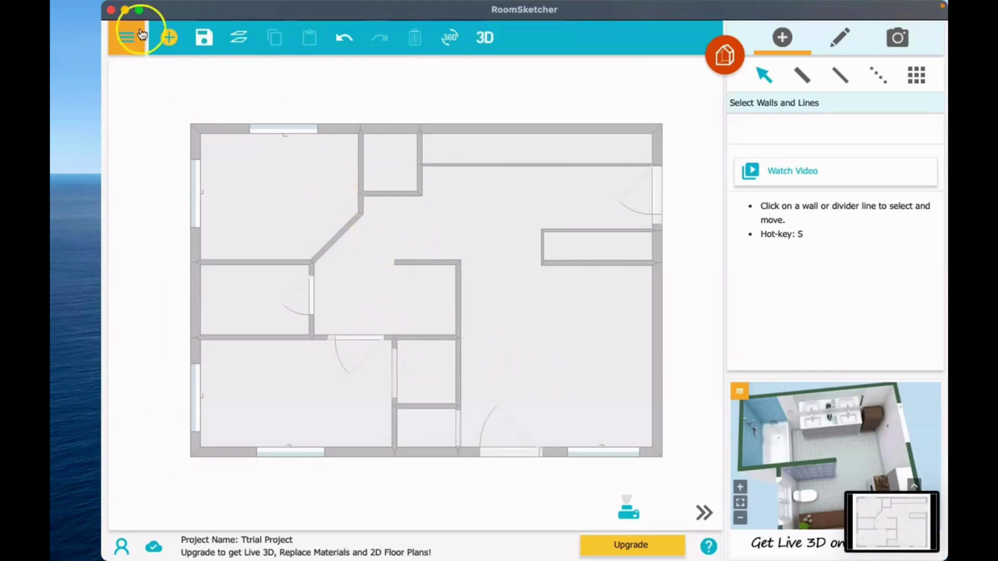
pyautogui.click(125, 10)
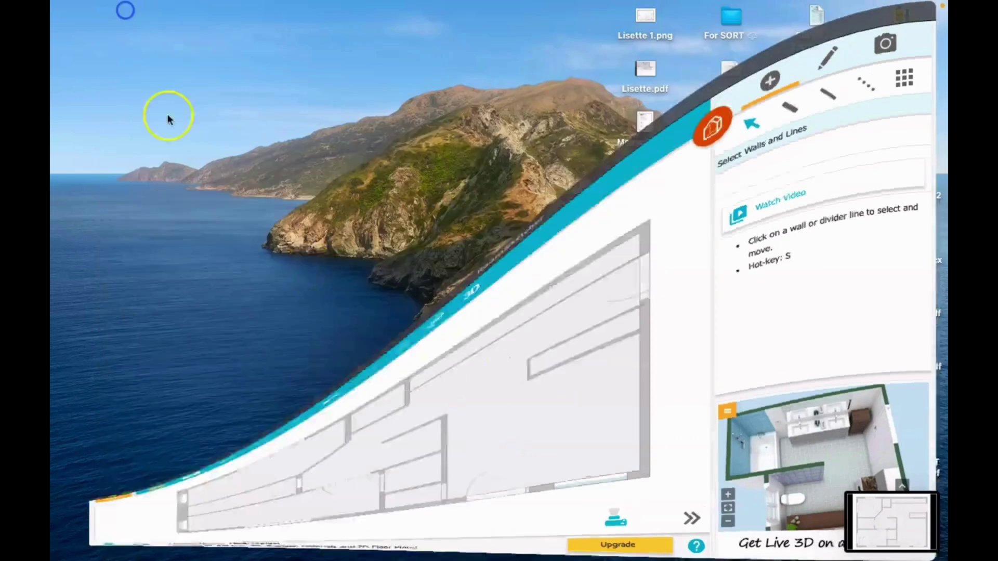
pyautogui.click(865, 516)
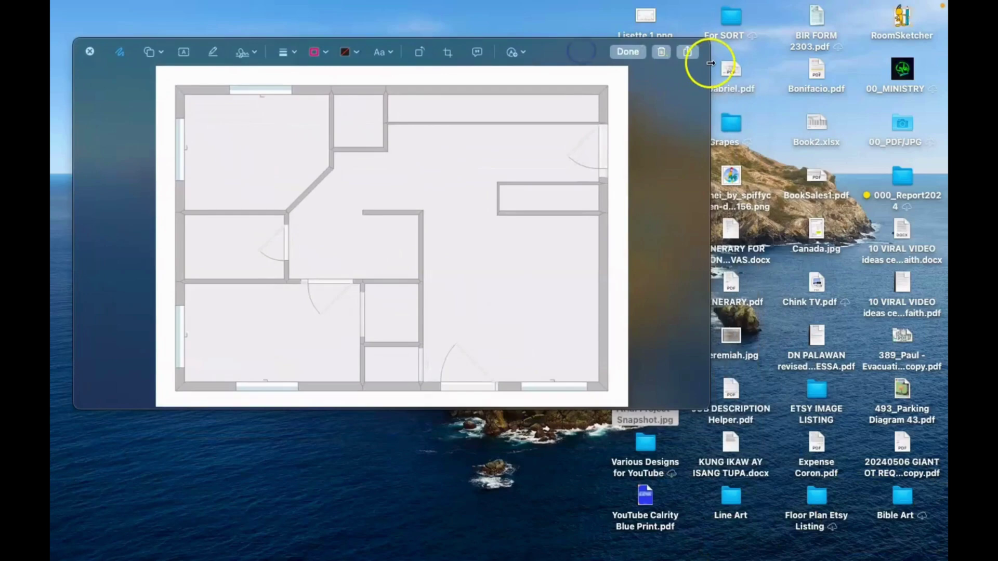
pyautogui.rightClick(664, 211)
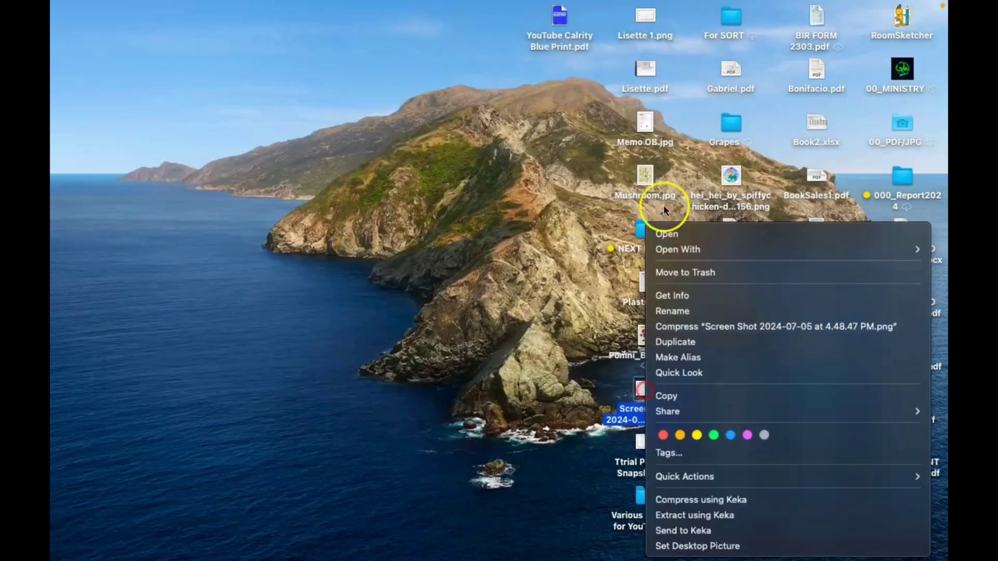
pyautogui.click(675, 230)
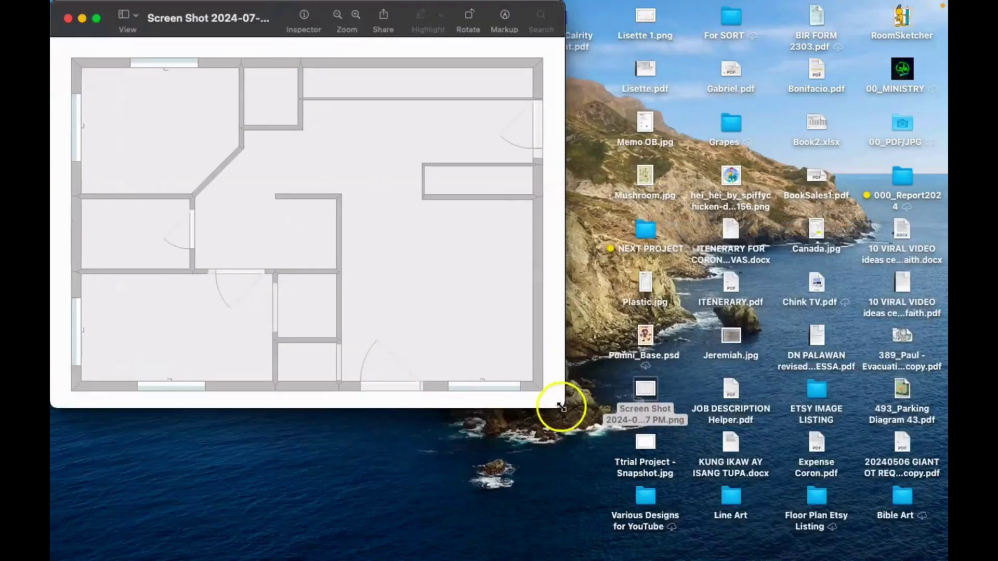
# - Enlarge the image window, show the markup tools and add a text box to the plan
pyautogui.moveTo(561, 408); pyautogui.dragTo(762, 547)
pyautogui.click(545, 21)
pyautogui.click(206, 46)
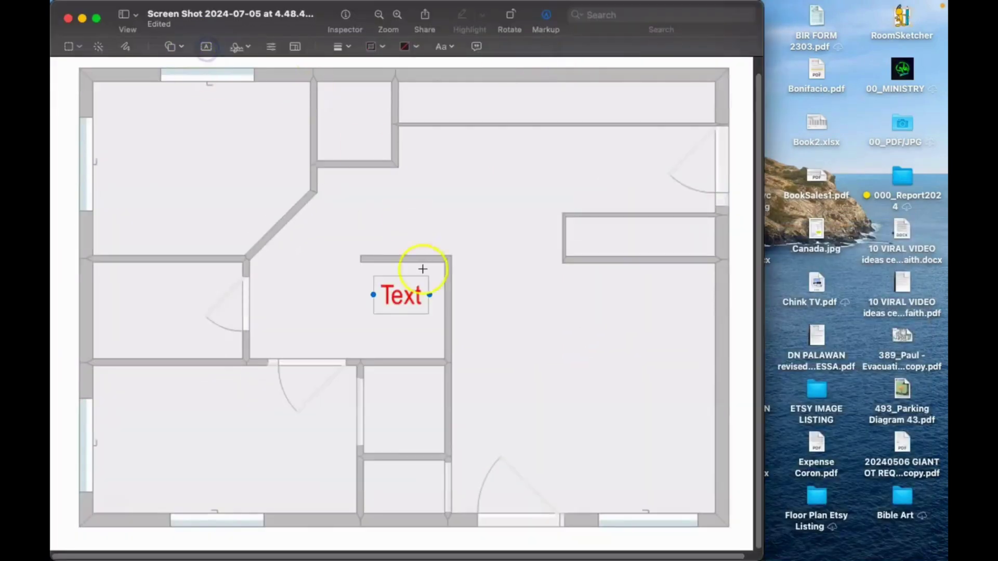
# - Format the text box's text as black, bold Arial
pyautogui.click(444, 47)
pyautogui.click(503, 80)
pyautogui.click(541, 104)
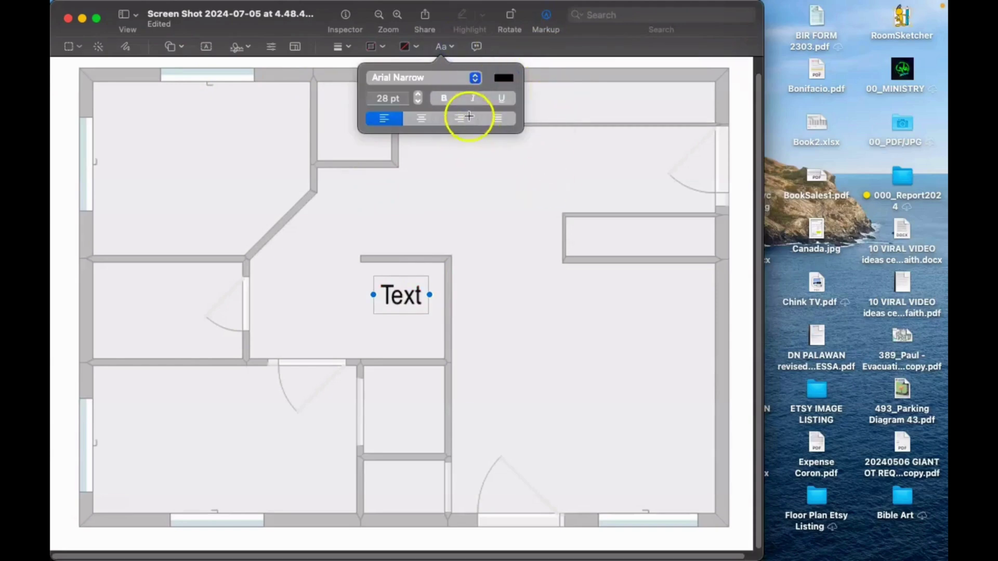
pyautogui.click(474, 81)
pyautogui.click(410, 303)
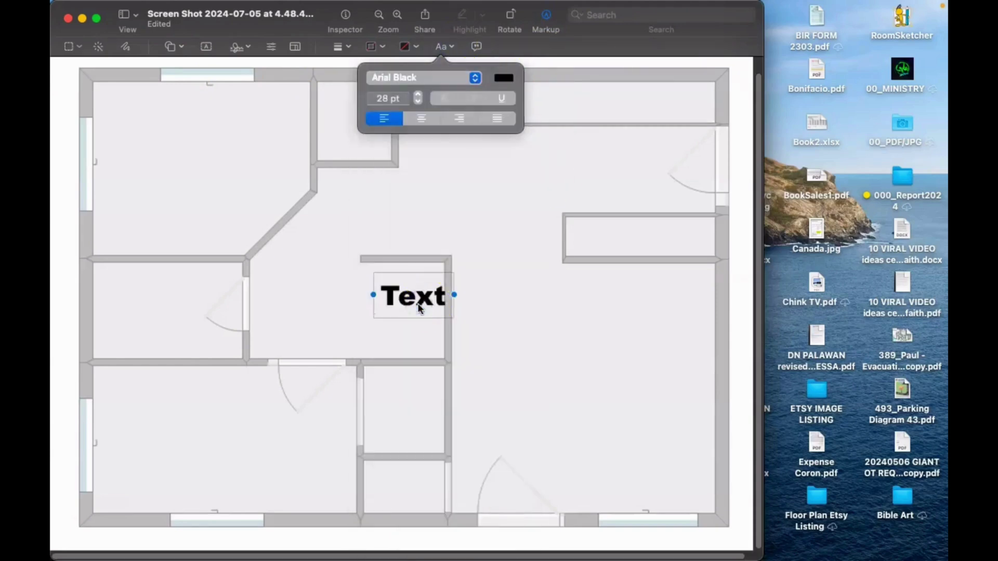
pyautogui.click(477, 82)
pyautogui.click(423, 64)
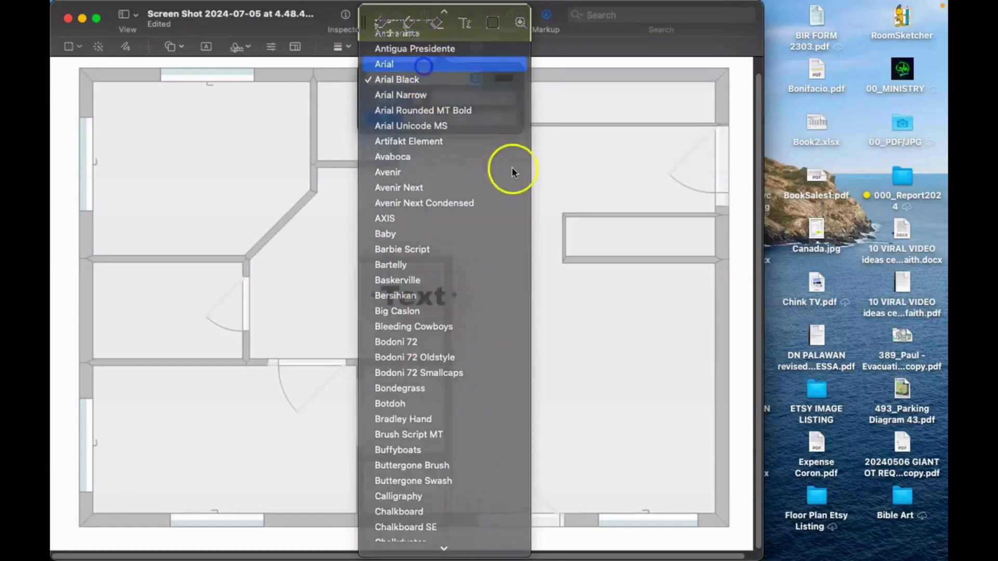
pyautogui.doubleClick(431, 294)
# - Place the plan window beside the hand sketch and turn the text box into a BEDROOM label in the upper-left room
pyautogui.moveTo(184, 22); pyautogui.dragTo(593, 23)
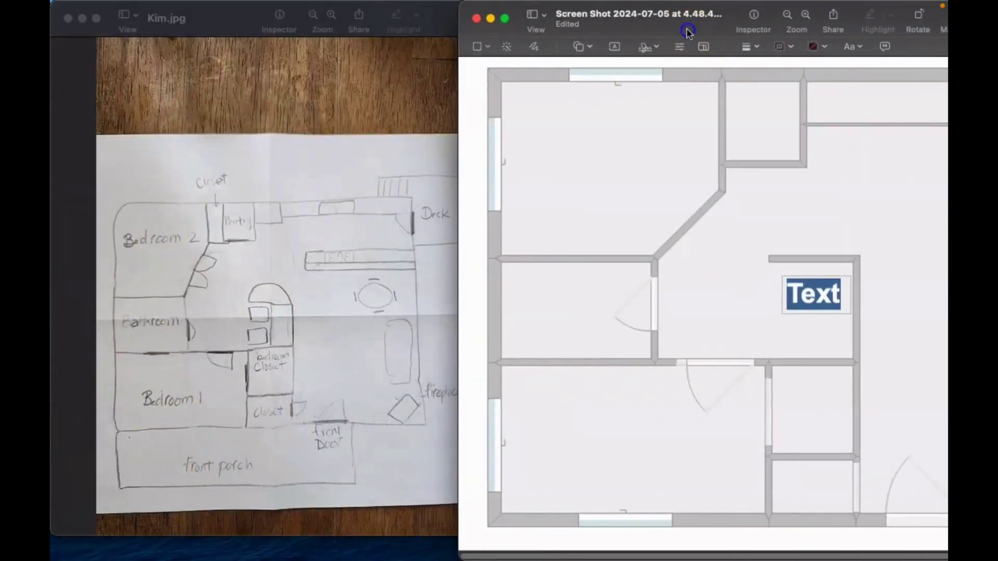
pyautogui.moveTo(688, 32); pyautogui.dragTo(547, 31)
pyautogui.click(678, 299)
pyautogui.moveTo(678, 299); pyautogui.dragTo(463, 160)
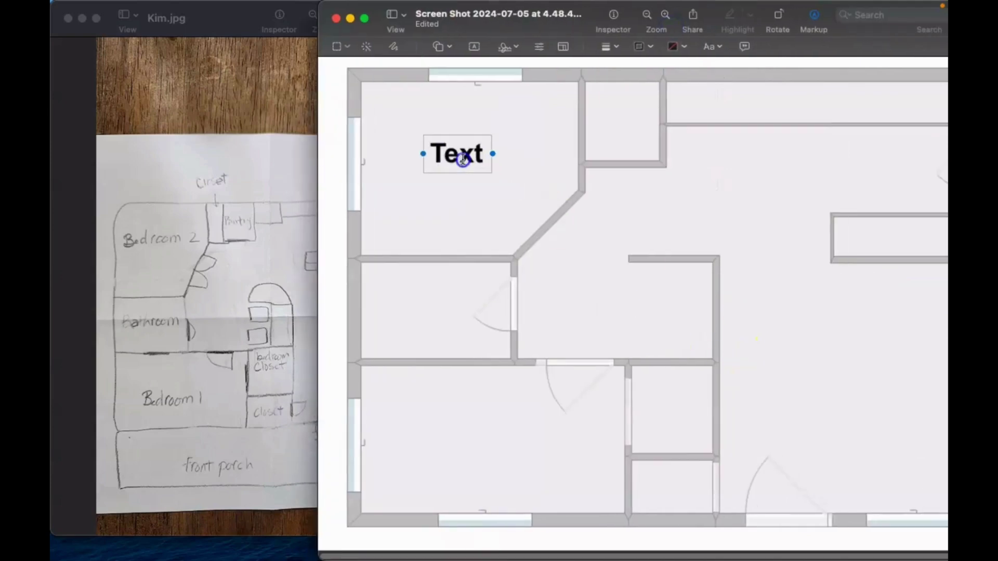
pyautogui.doubleClick(463, 159)
pyautogui.write('BEDROO')
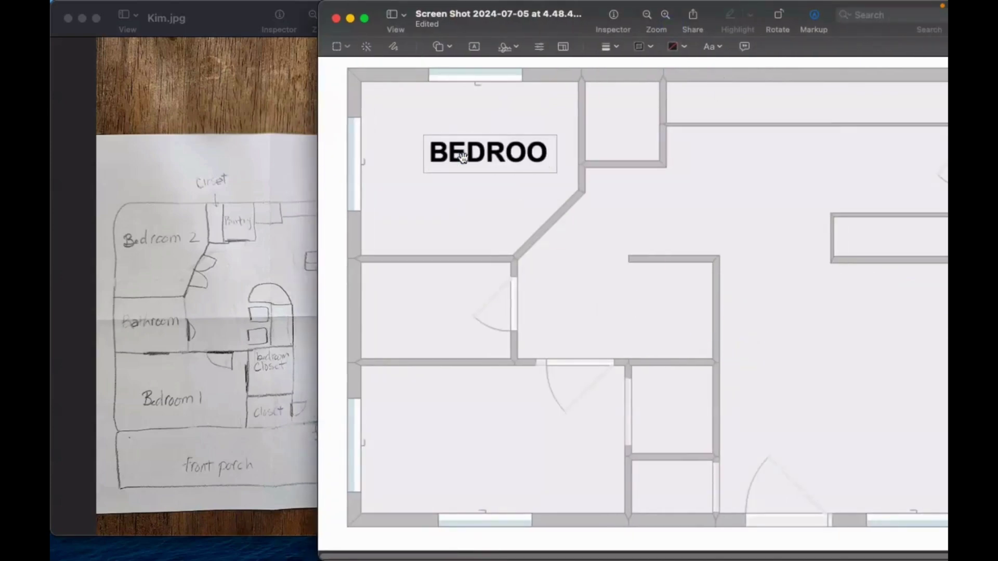
pyautogui.write('M')
pyautogui.click(669, 211)
pyautogui.moveTo(554, 152); pyautogui.dragTo(527, 156)
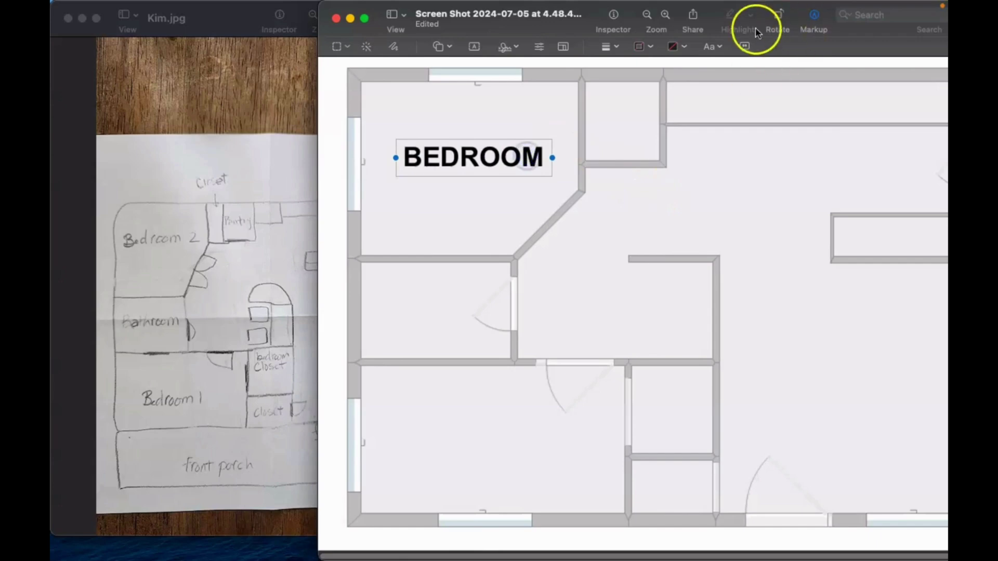
# - Reduce the BEDROOM label's font size to slightly above 18 pt and recentre the label in the upper-left room
pyautogui.click(711, 46)
pyautogui.click(686, 95)
pyautogui.click(686, 95)
pyautogui.click(686, 95)
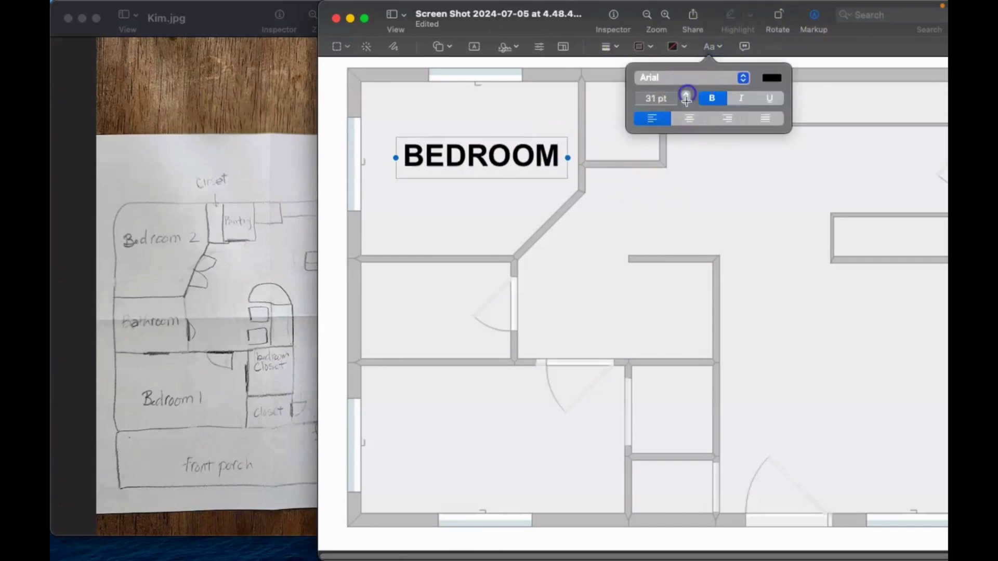
pyautogui.click(686, 102)
pyautogui.click(686, 101)
pyautogui.click(686, 101)
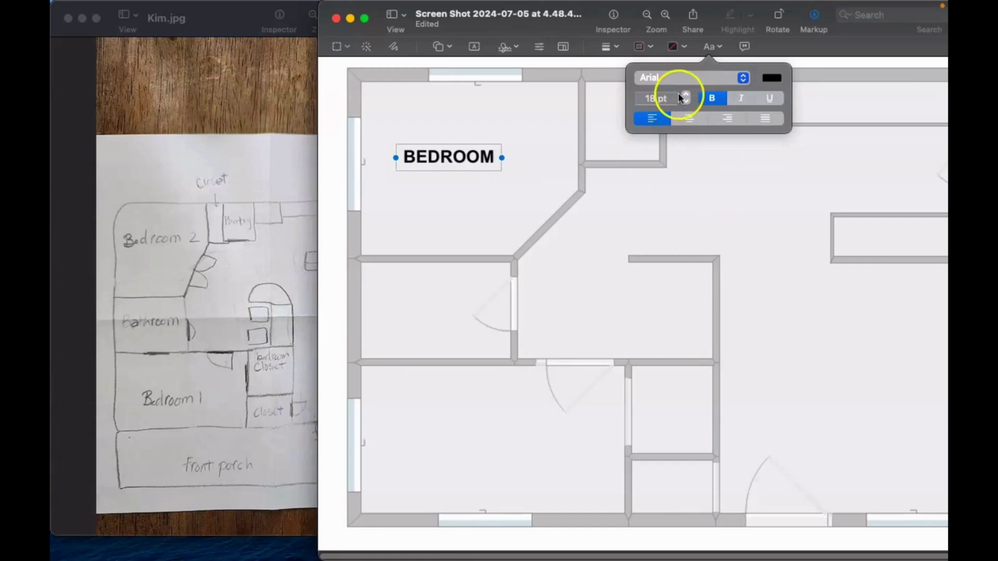
pyautogui.click(686, 95)
pyautogui.click(686, 94)
pyautogui.click(699, 191)
pyautogui.moveTo(490, 156); pyautogui.dragTo(498, 165)
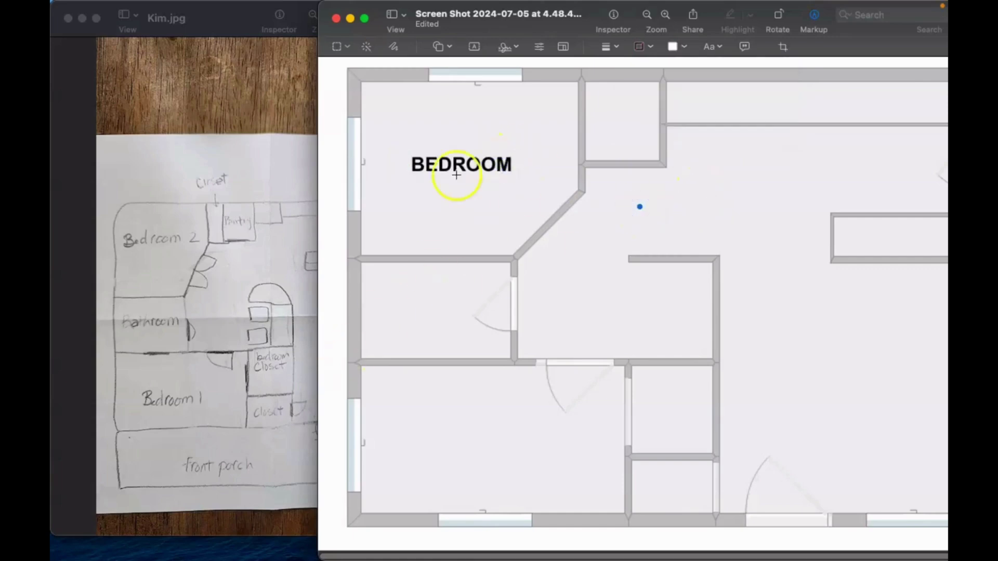
# - Add a BATHROOM text label and place it in the small room directly below the BEDROOM label
pyautogui.click(474, 46)
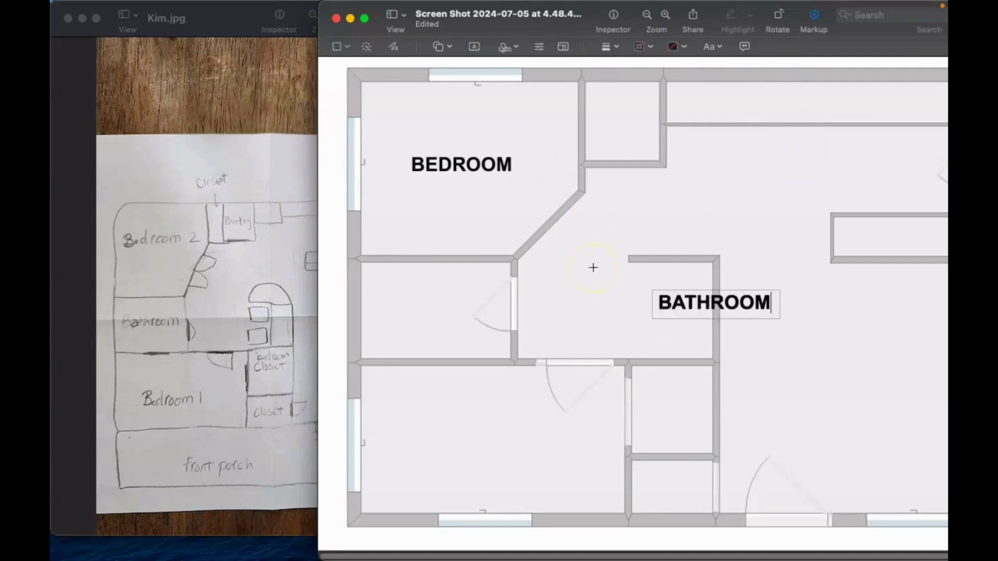
pyautogui.click(819, 344)
pyautogui.moveTo(759, 304); pyautogui.dragTo(482, 307)
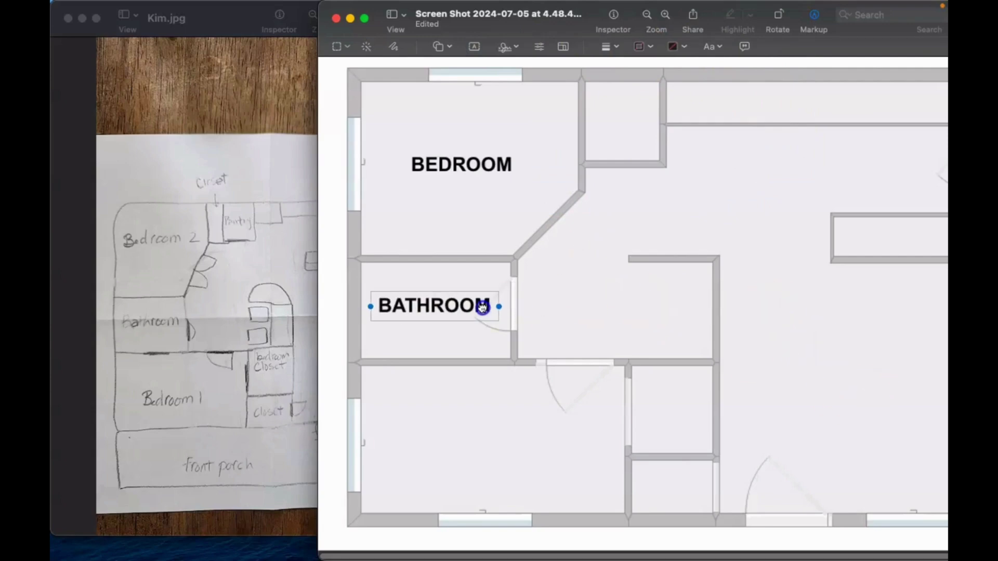
pyautogui.click(817, 371)
# - Add a BEDROOM 1 text label and place it in the middle of the plan's lower-left room
pyautogui.click(480, 53)
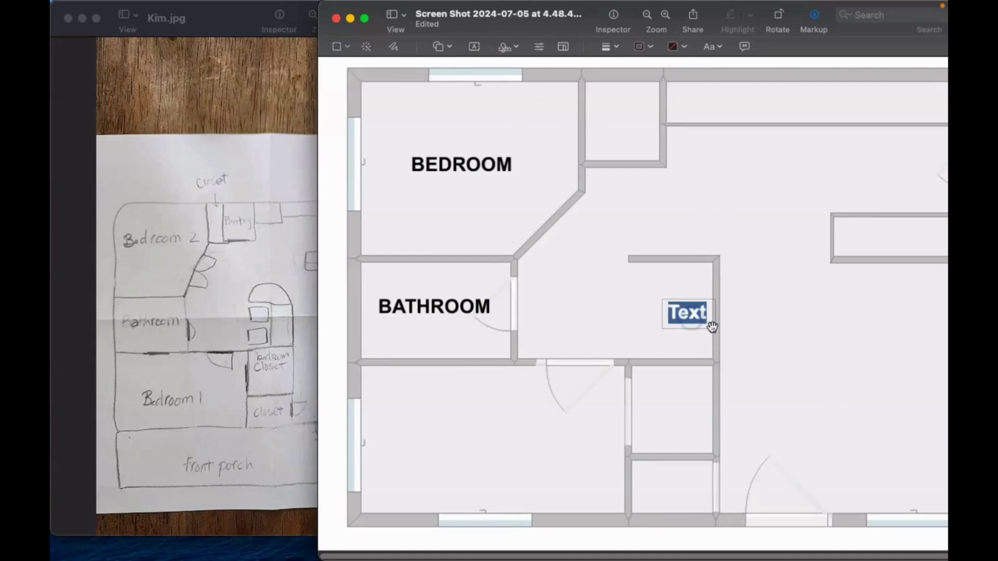
pyautogui.click(834, 358)
pyautogui.moveTo(746, 313); pyautogui.dragTo(525, 446)
# - Change the upper-left room's label to BEDROOM 2
pyautogui.click(468, 165)
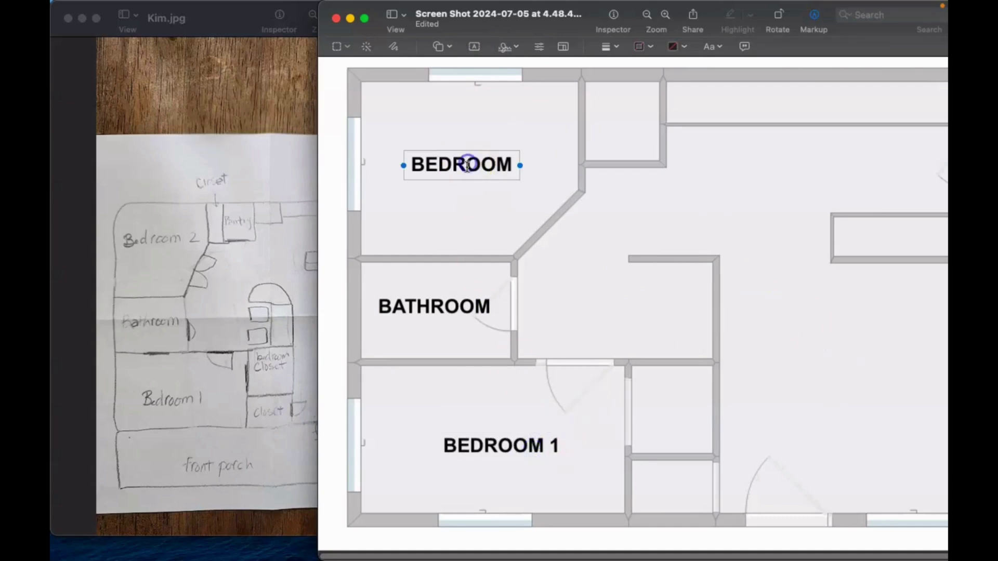
pyautogui.click(509, 165)
pyautogui.write('2')
pyautogui.click(521, 162)
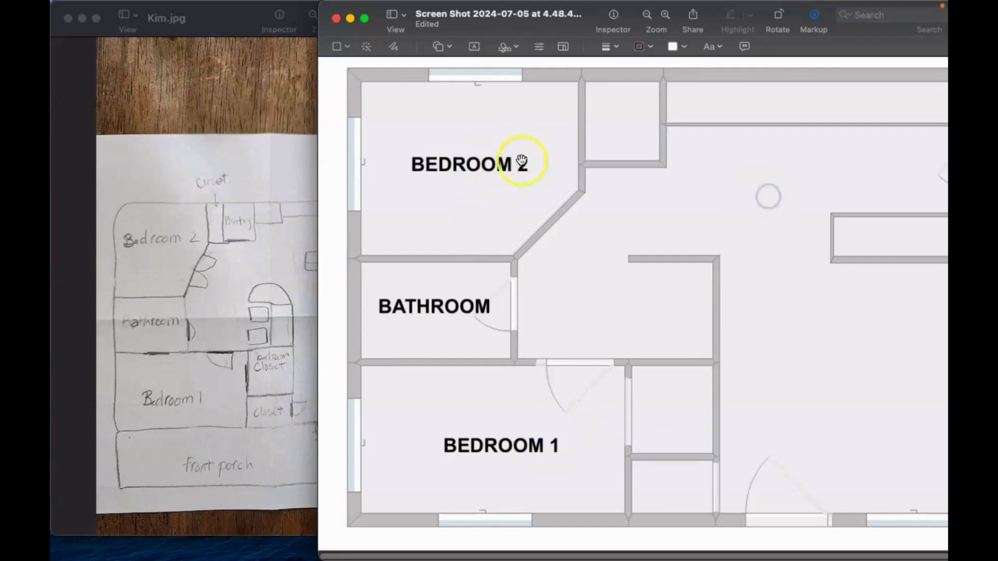
# - Shift the labelled plan window over to show the whole plan, and close it
pyautogui.moveTo(764, 13); pyautogui.dragTo(603, 13)
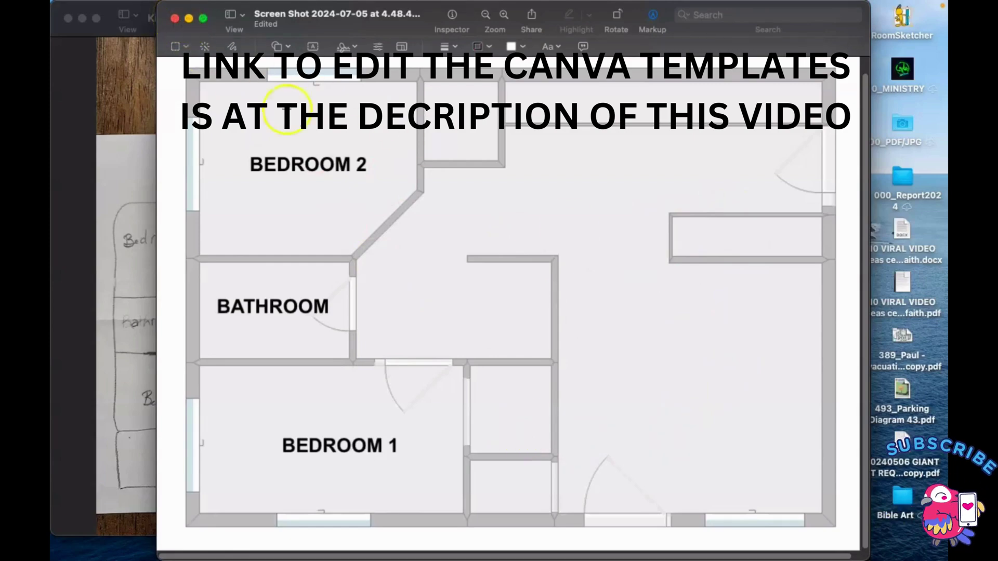
pyautogui.click(175, 19)
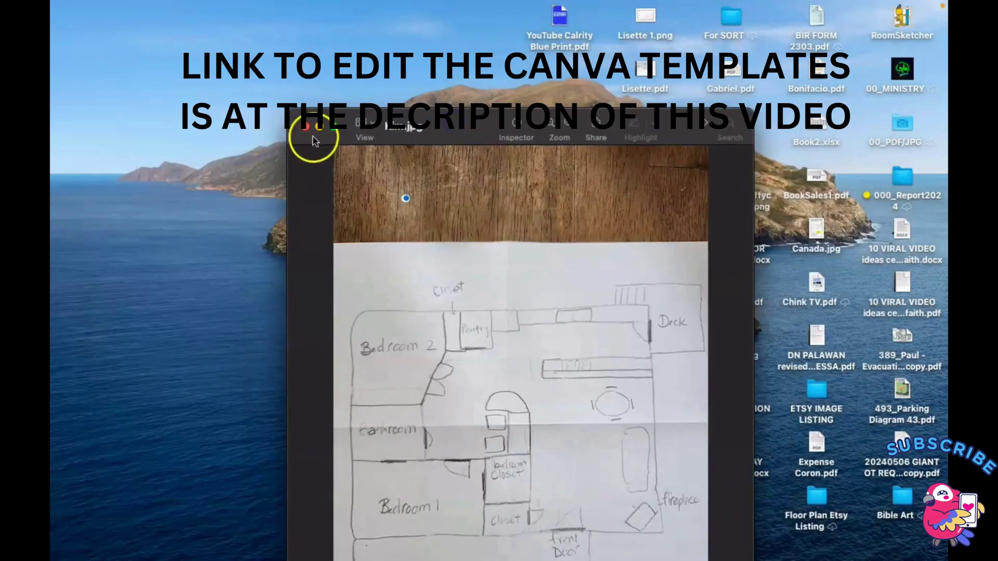